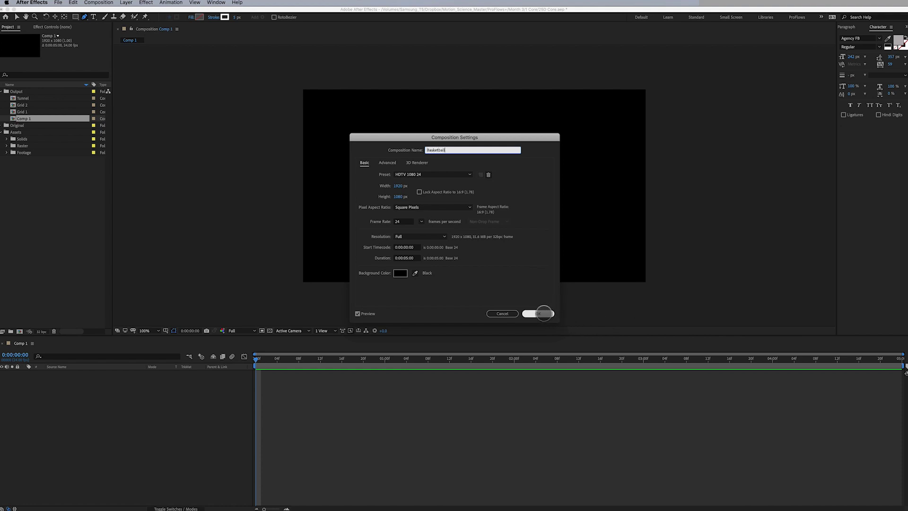
Step: Accept the Composition Settings with the composition named Basketball
click(543, 313)
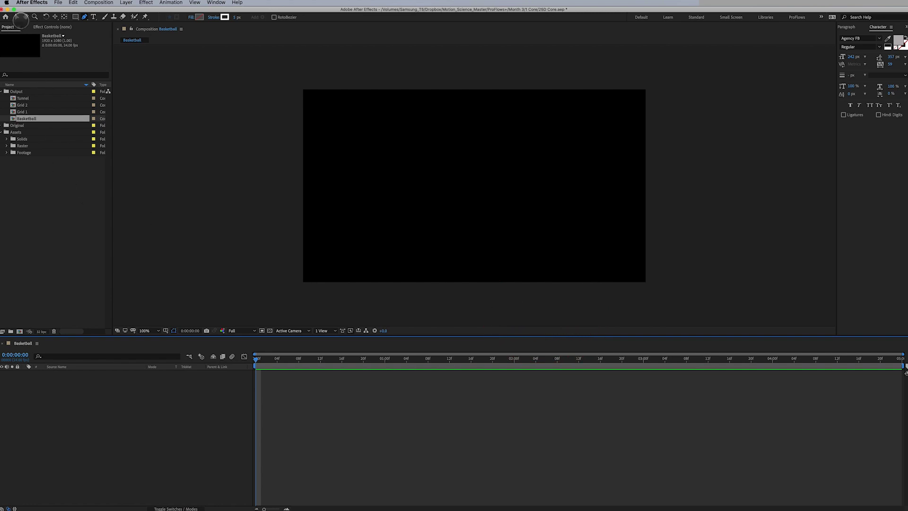
Step: Drag player/basketball player.psd from Raster > Basketball > basketball player Layers into the timeline
click(17, 17)
click(6, 146)
click(13, 159)
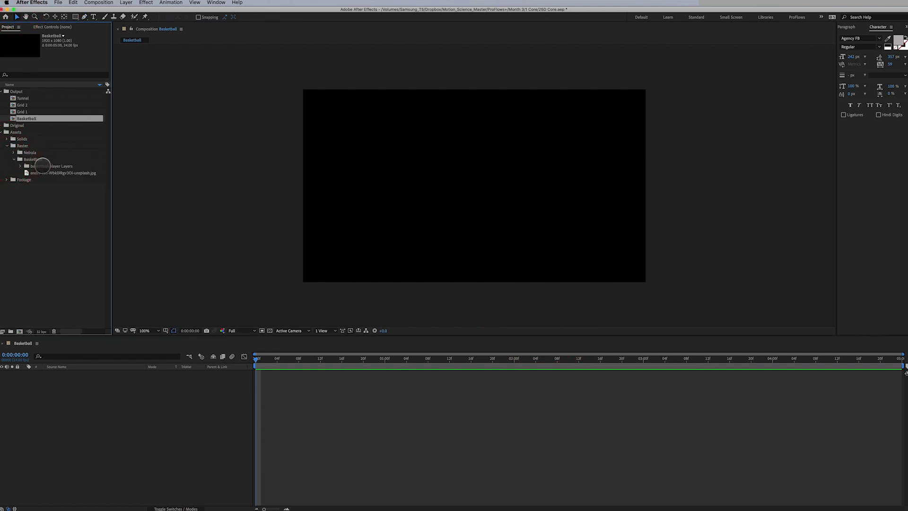
click(20, 166)
click(49, 172)
drag(50, 173, 141, 421)
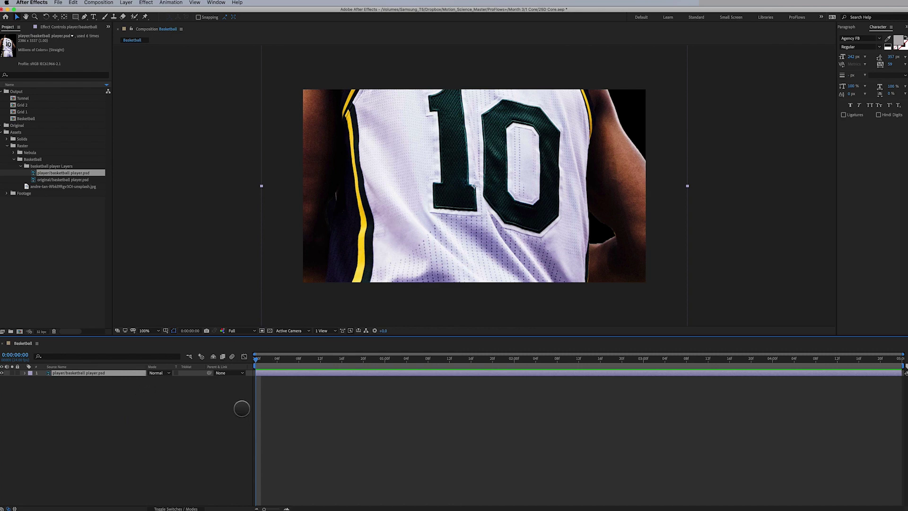
key(super+Tab)
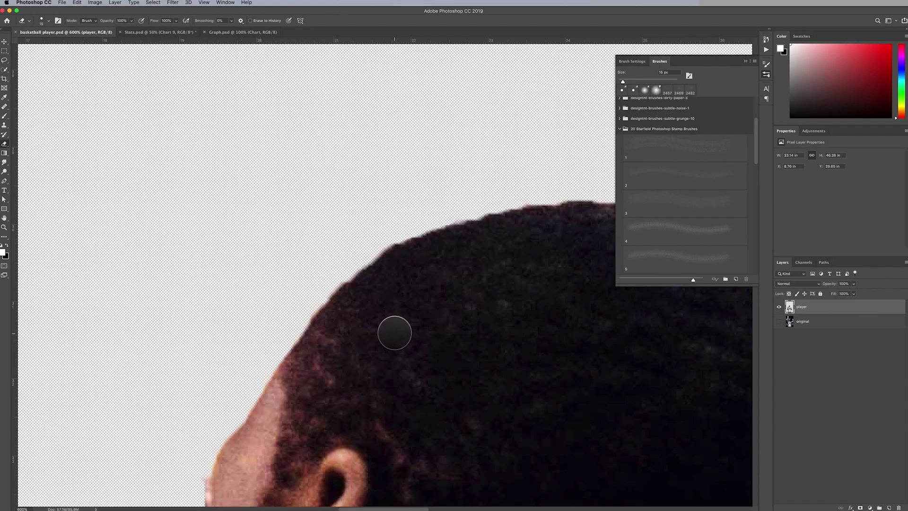
key(super+minus)
key(super+minus)
key(super+minus)
key(super+minus)
key(super+minus)
key(super+minus)
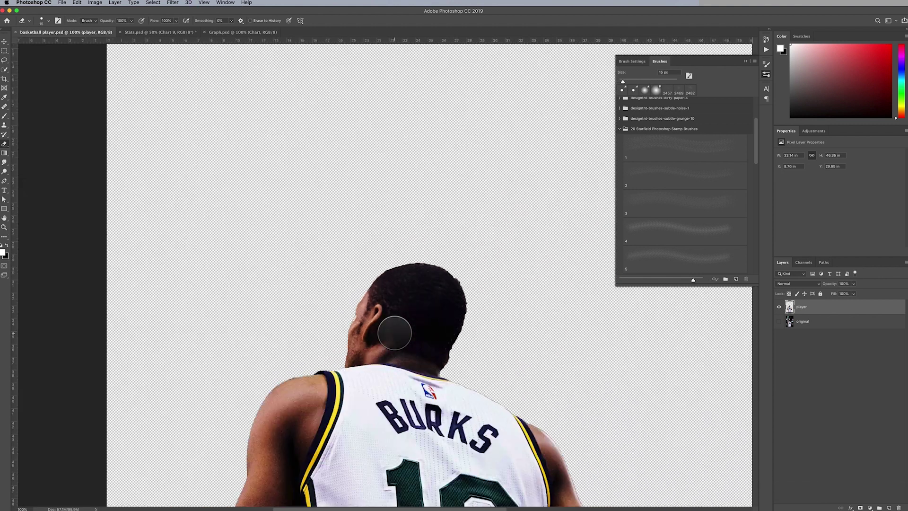
key(super+minus)
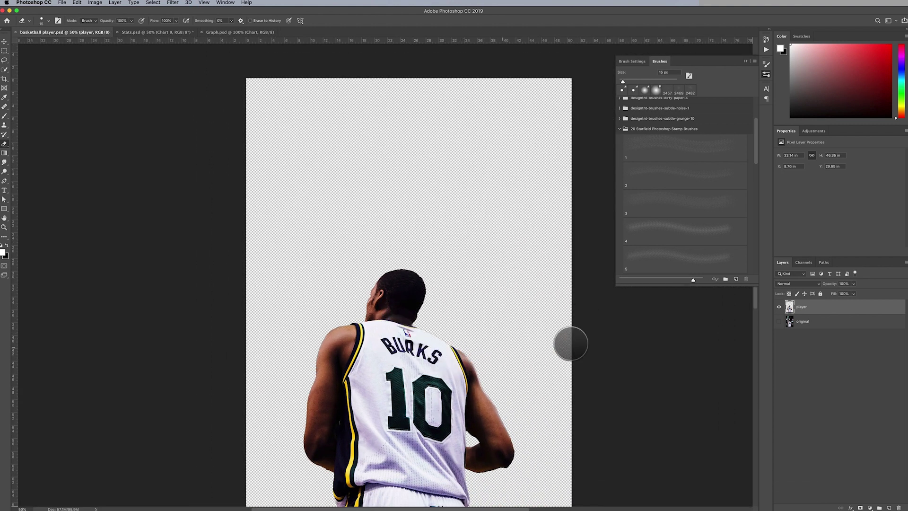
click(779, 306)
click(780, 321)
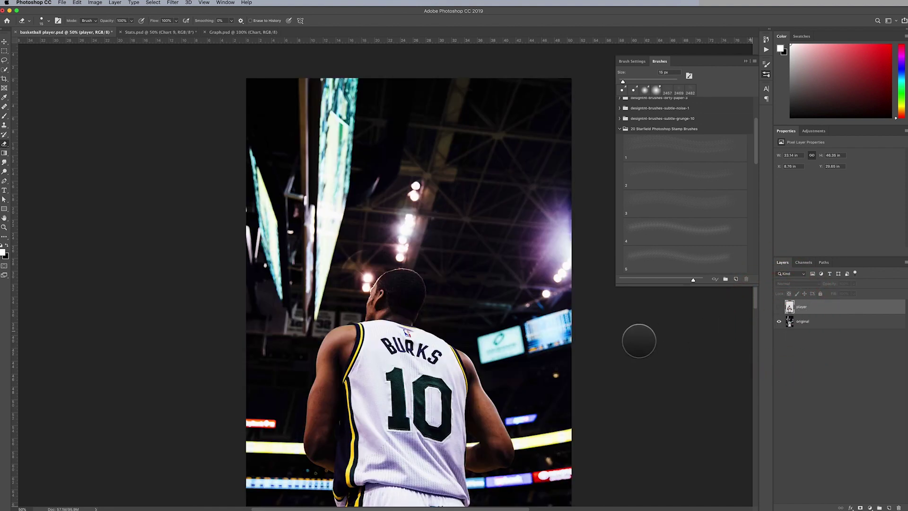
key(super+r)
drag(503, 377, 492, 263)
key(super+r)
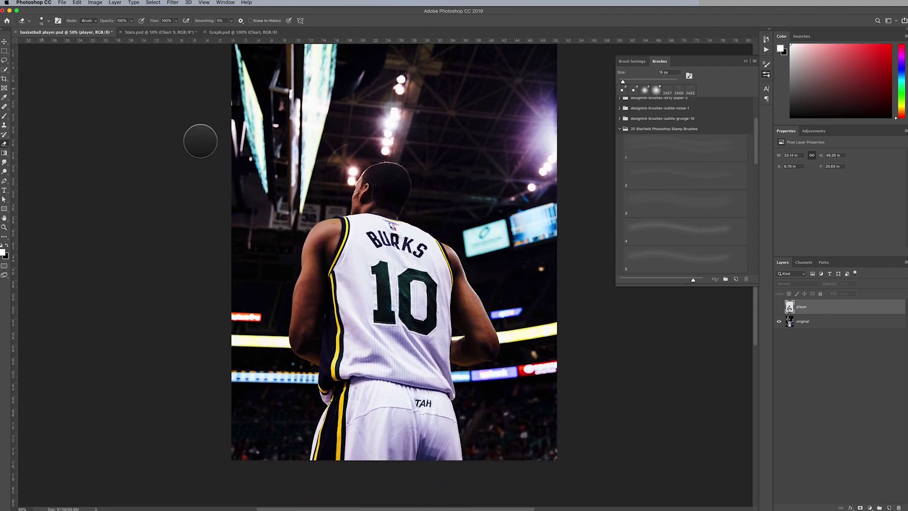
drag(778, 307, 779, 323)
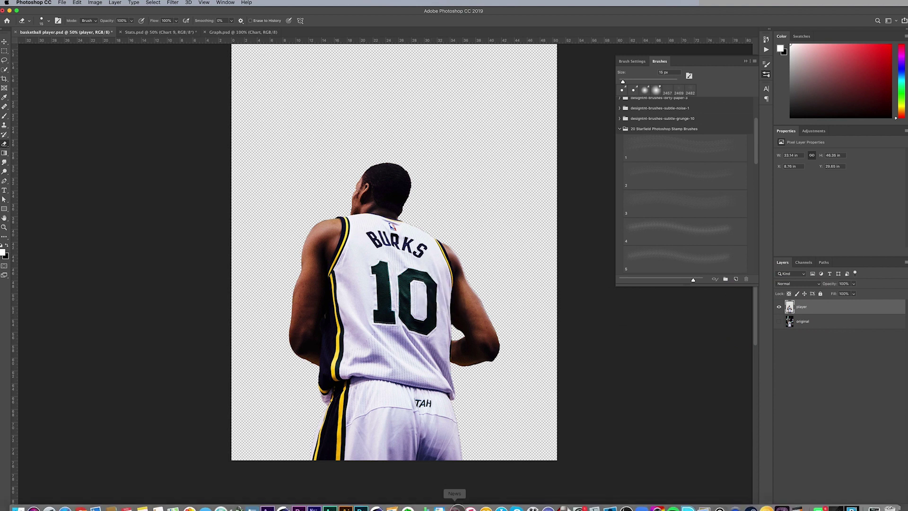
click(268, 507)
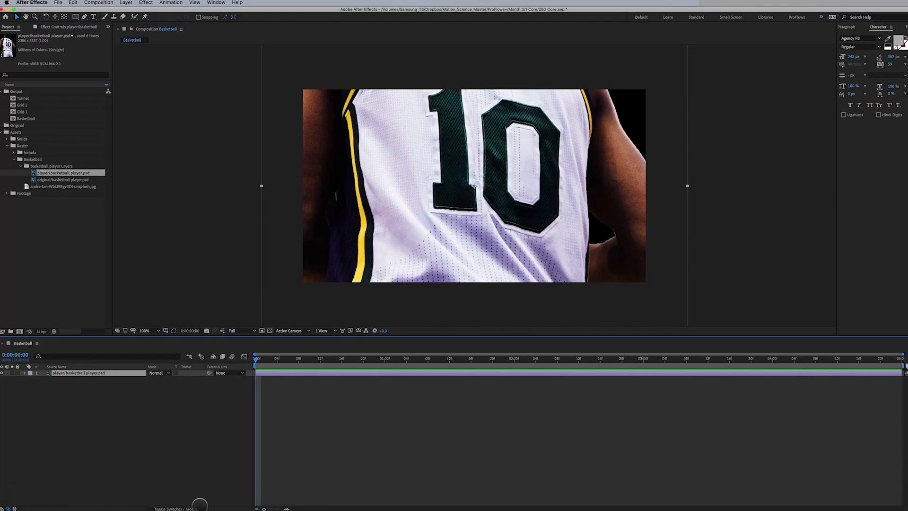
Step: Make the player layer 3D and briefly toggle the transparency checkerboard on and off
click(197, 506)
click(188, 373)
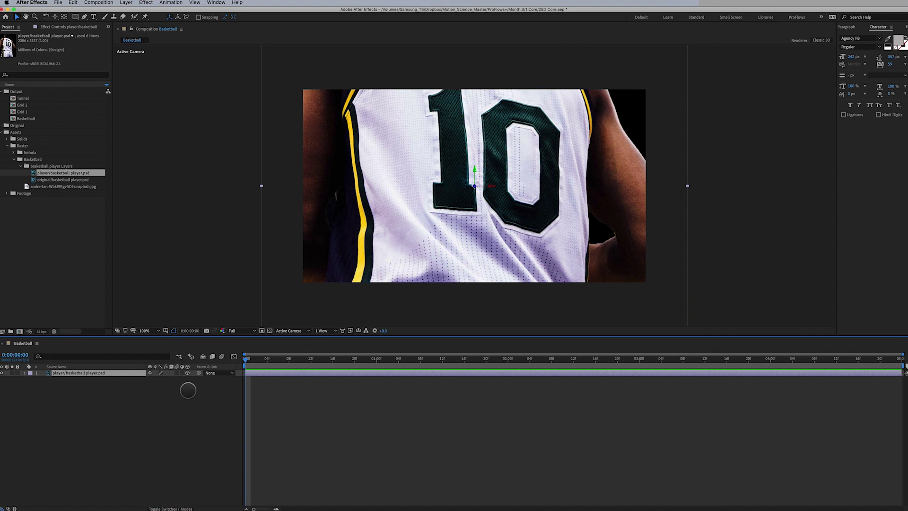
click(269, 331)
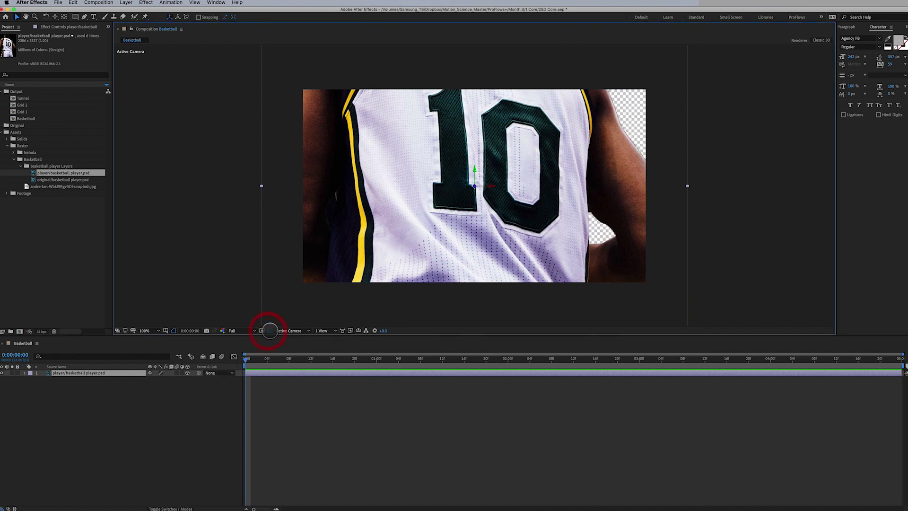
click(270, 331)
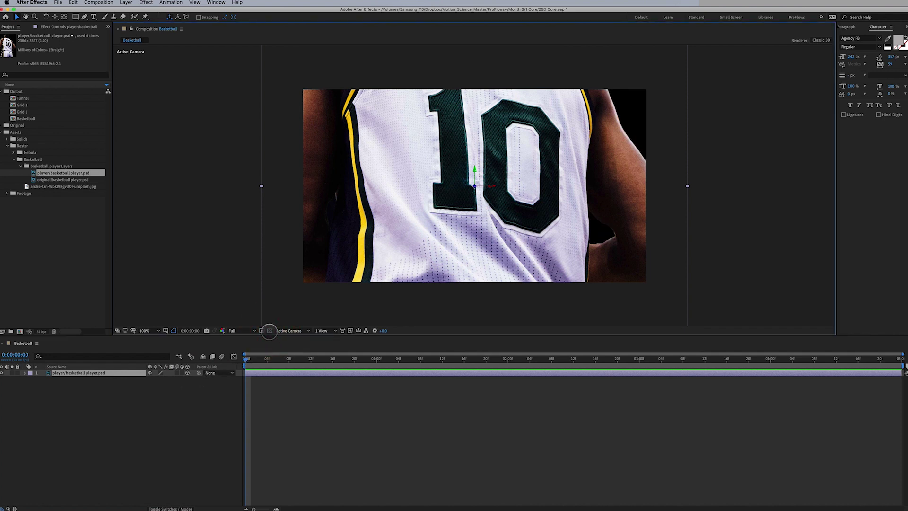
Step: Add a Two-Node Camera 1 and dolly it back to frame the whole player
click(126, 3)
mouse_move(163, 10)
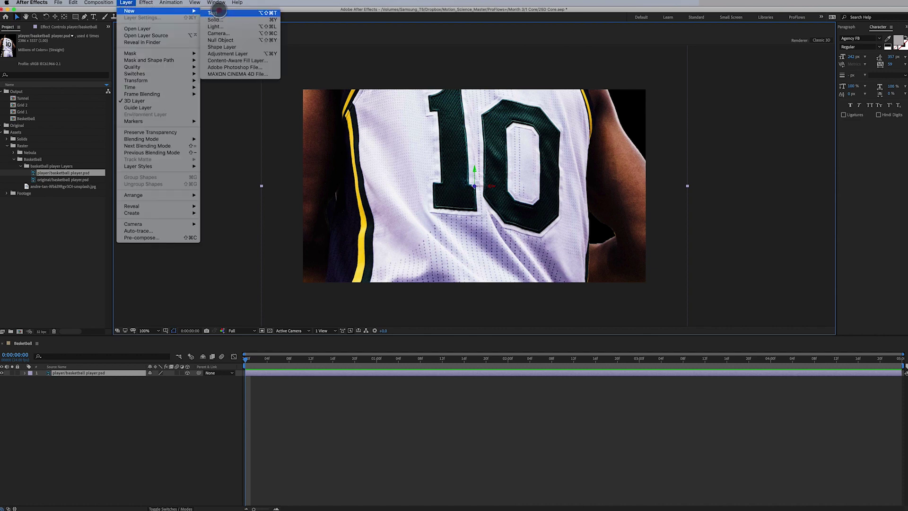
click(230, 34)
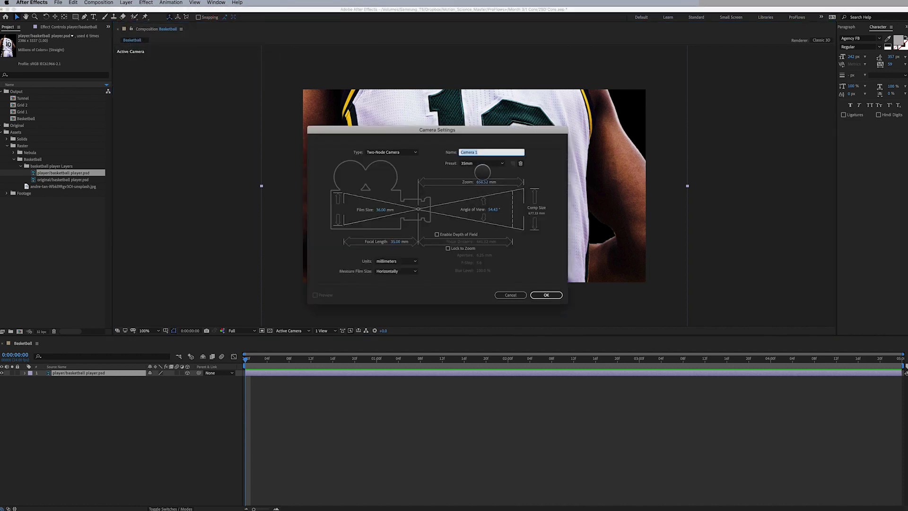
click(546, 294)
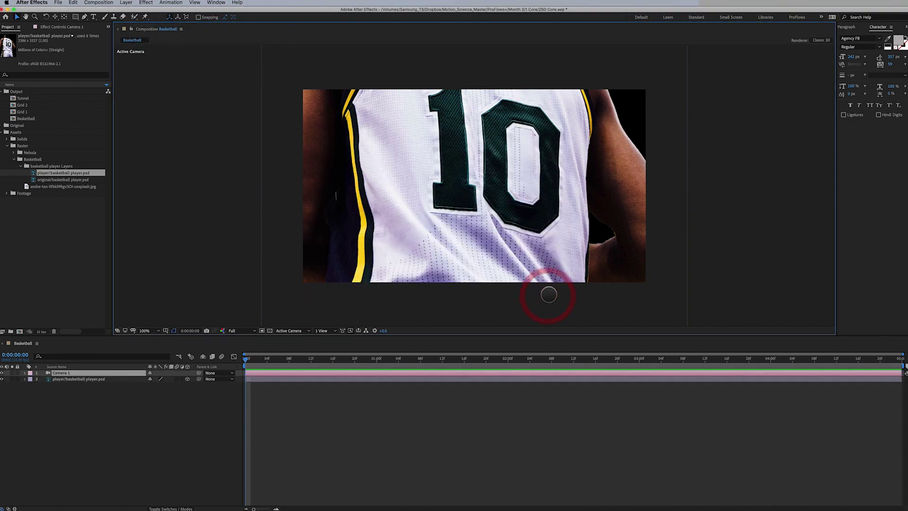
key(c)
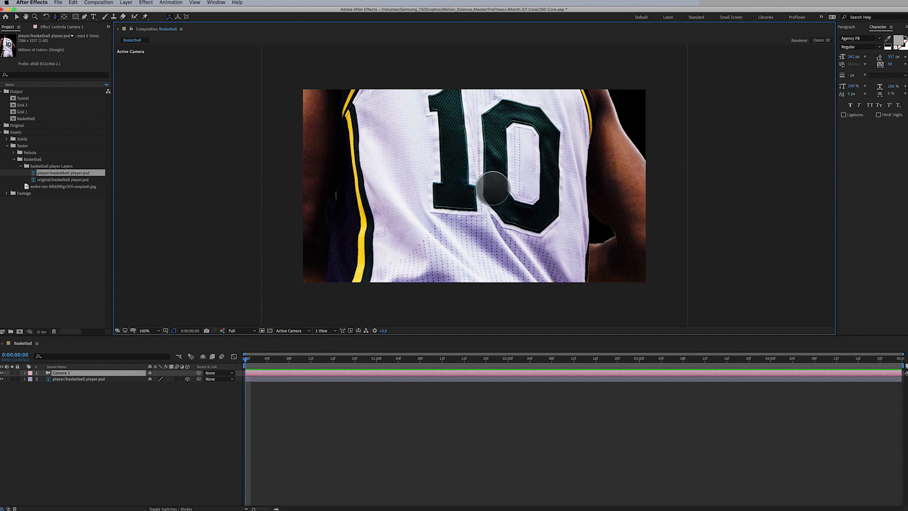
drag(491, 190, 472, 371)
drag(486, 237, 524, 297)
click(97, 379)
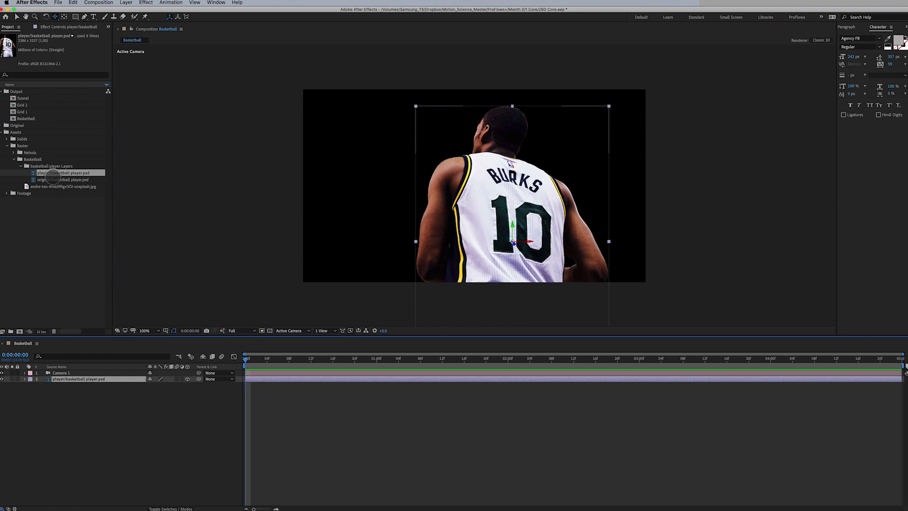
Step: Add the arena photo below the player, make it 3D, and set its Z position to 1800
click(36, 186)
drag(36, 186, 85, 386)
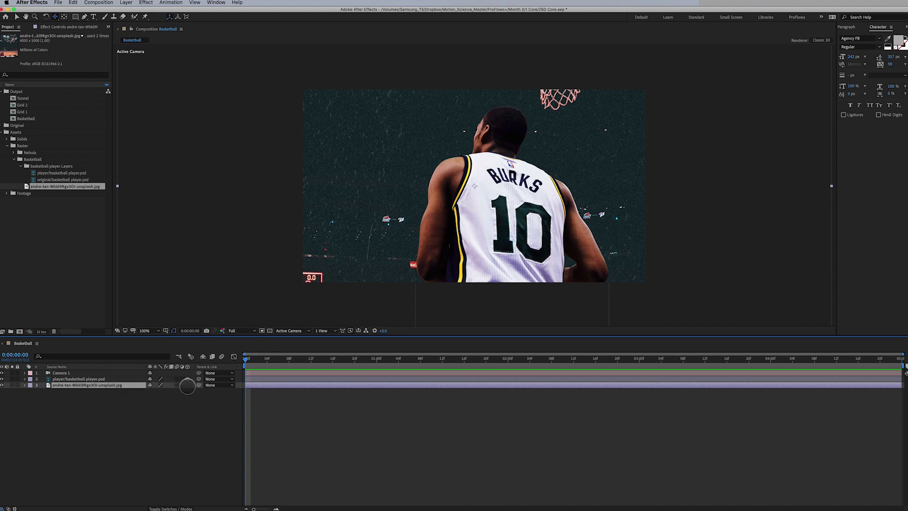
click(187, 386)
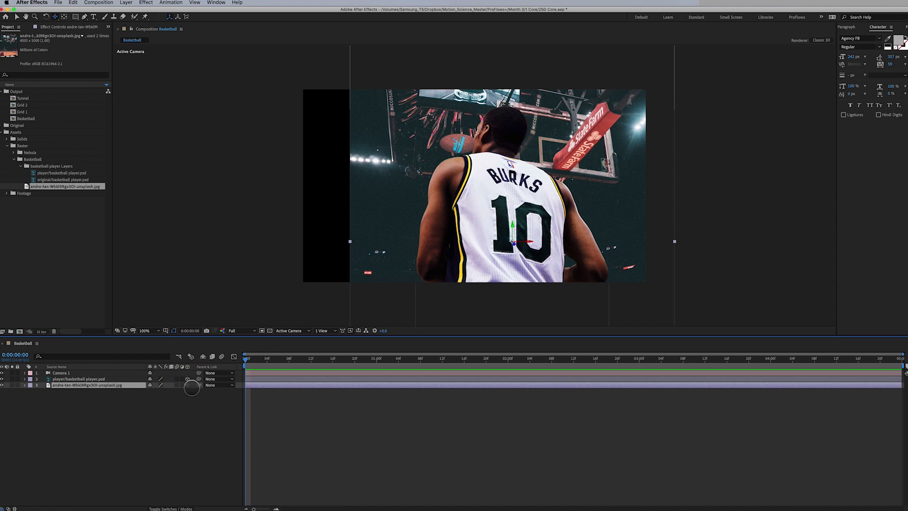
key(p)
mouse_move(175, 391)
mouse_down()
mouse_move(528, 388)
mouse_move(803, 363)
mouse_move(185, 396)
mouse_up()
click(177, 391)
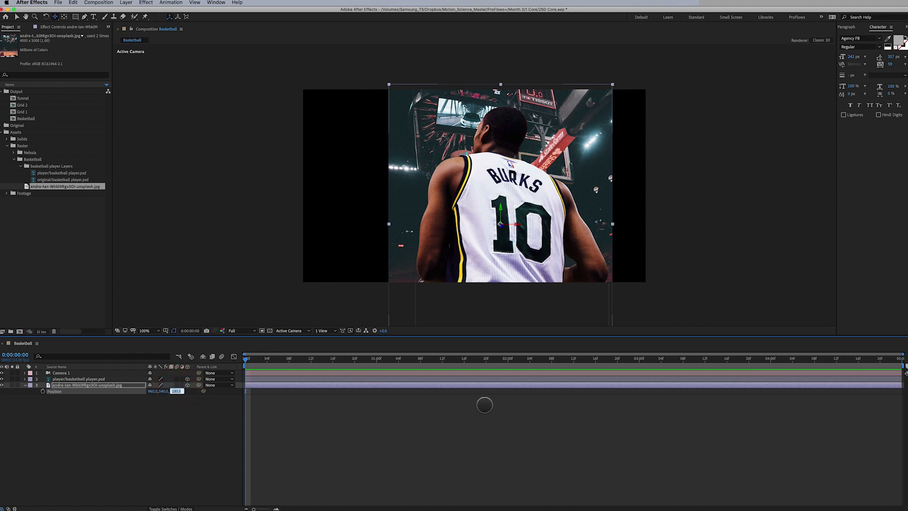
text(1800)
key(Return)
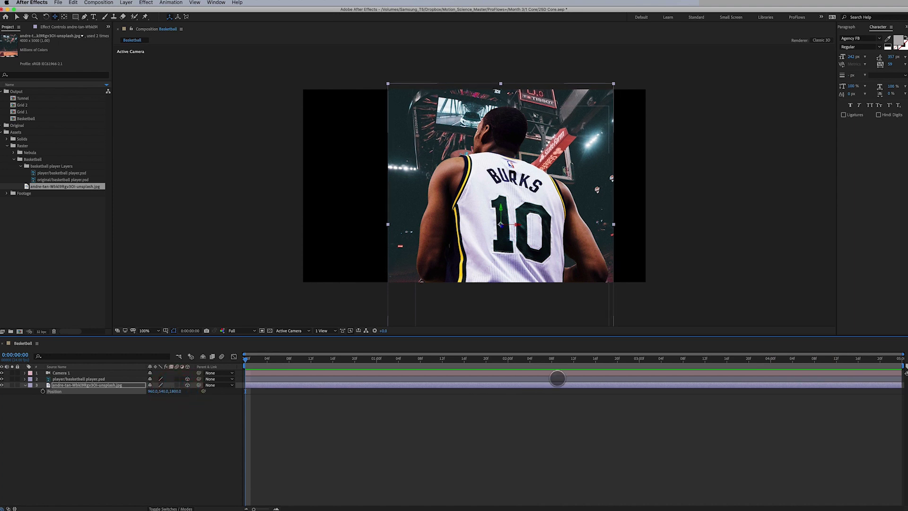
key(super+0)
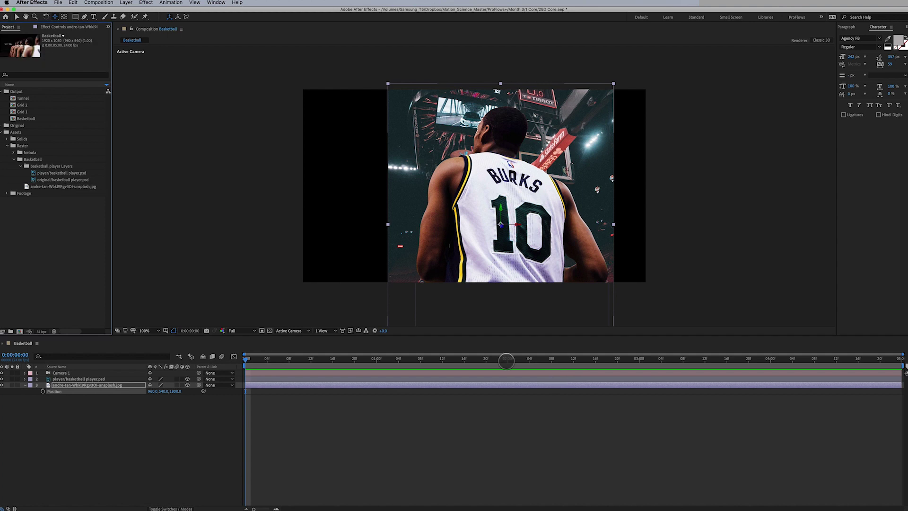
Step: Scale up the arena photo and move it to show the court behind the player
click(106, 385)
key(s)
drag(158, 389, 204, 390)
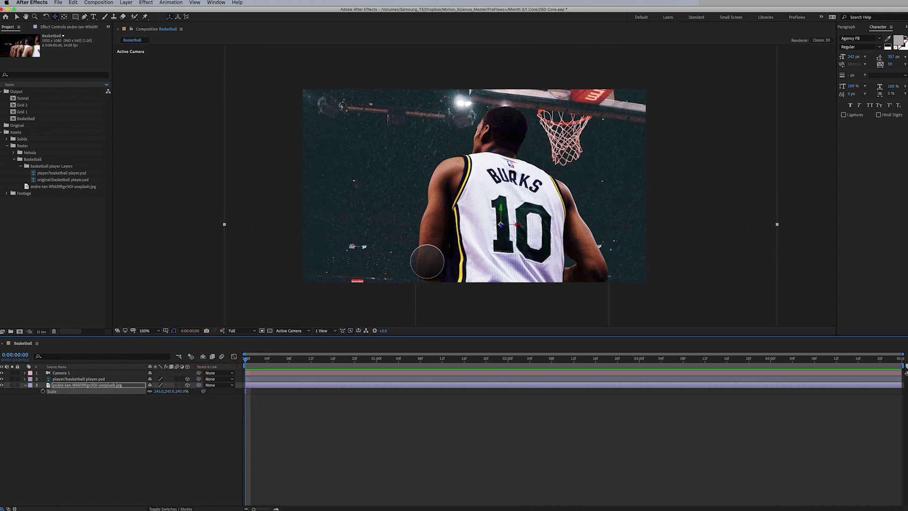
key(v)
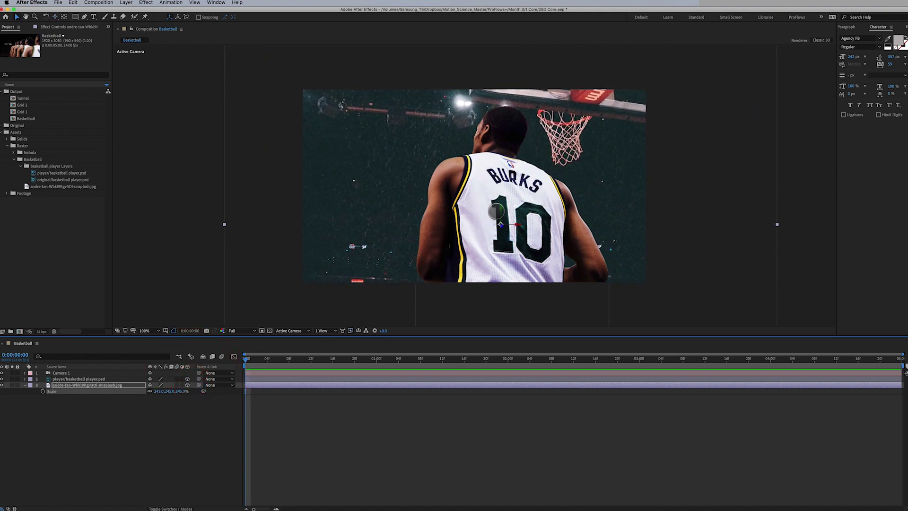
drag(497, 211, 509, 5)
drag(405, 220, 405, 119)
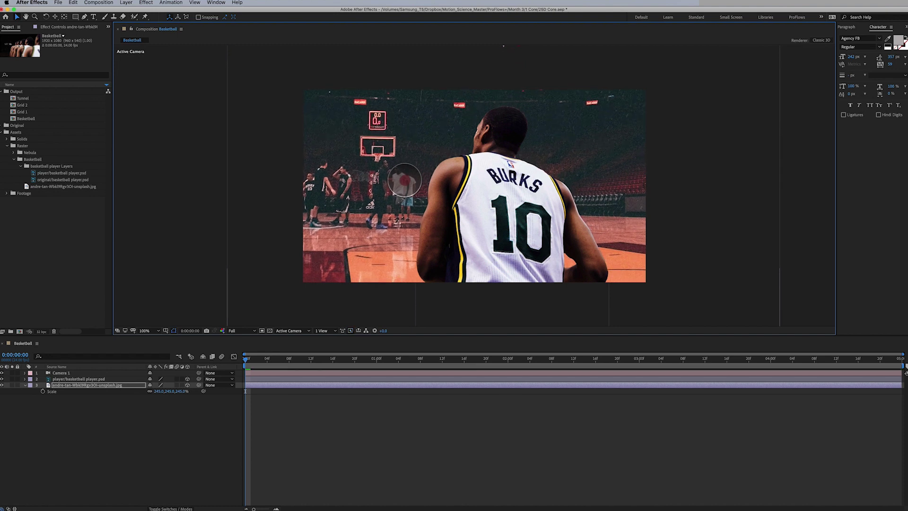
drag(404, 180, 384, 222)
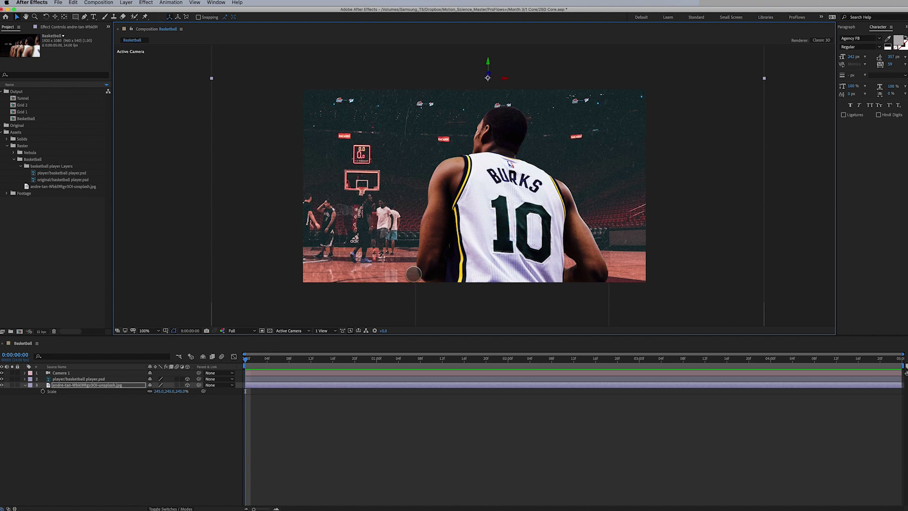
Step: Duplicate the player layer and bring the copy forward to Z -900
click(88, 379)
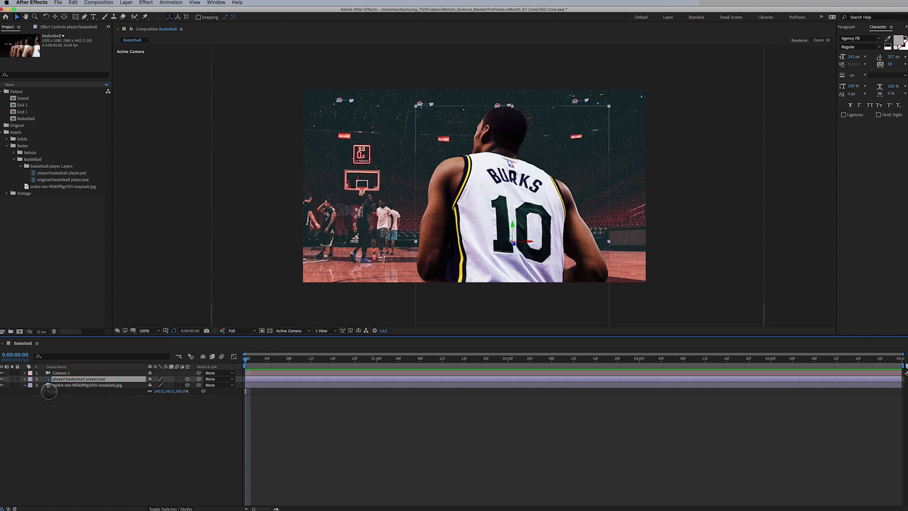
click(61, 382)
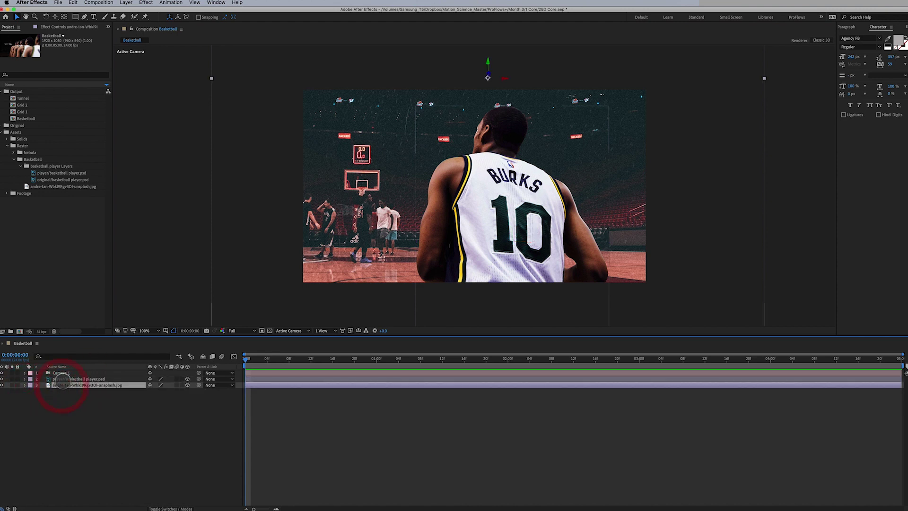
click(63, 378)
key(super+d)
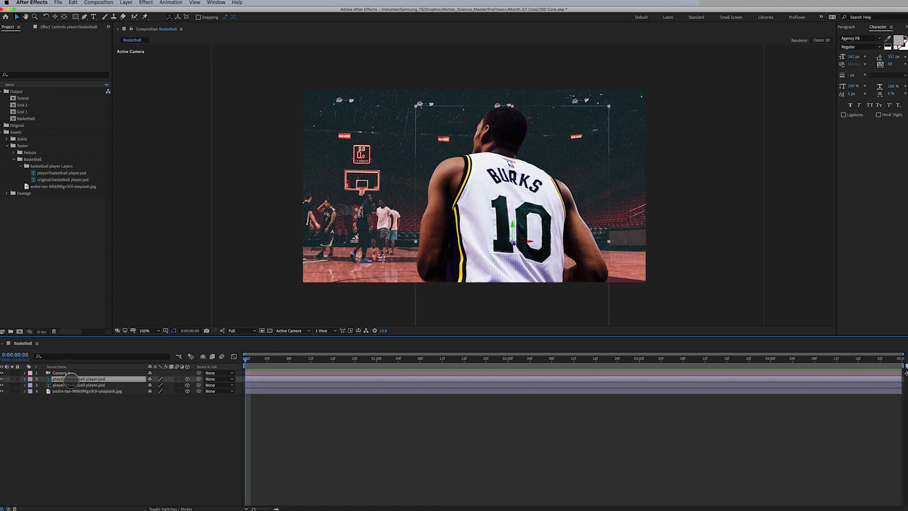
click(71, 378)
key(p)
drag(144, 385, 14, 389)
click(175, 385)
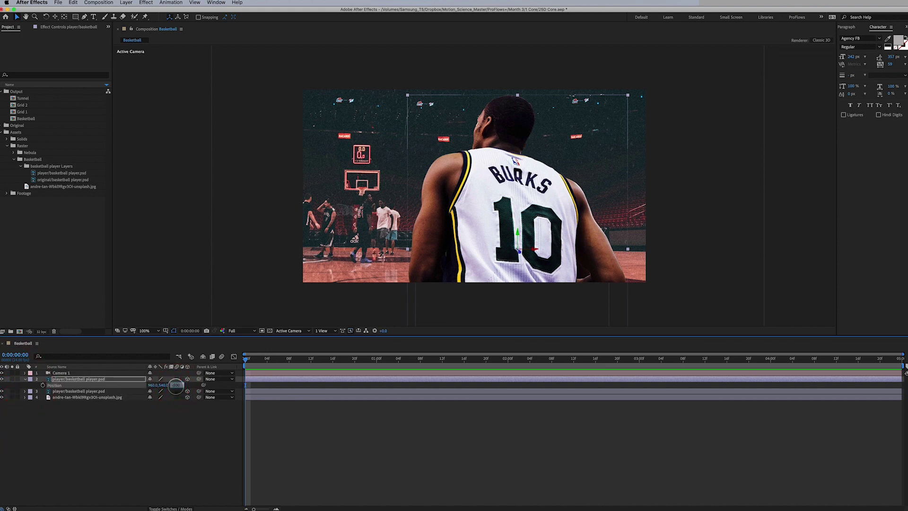
key(Return)
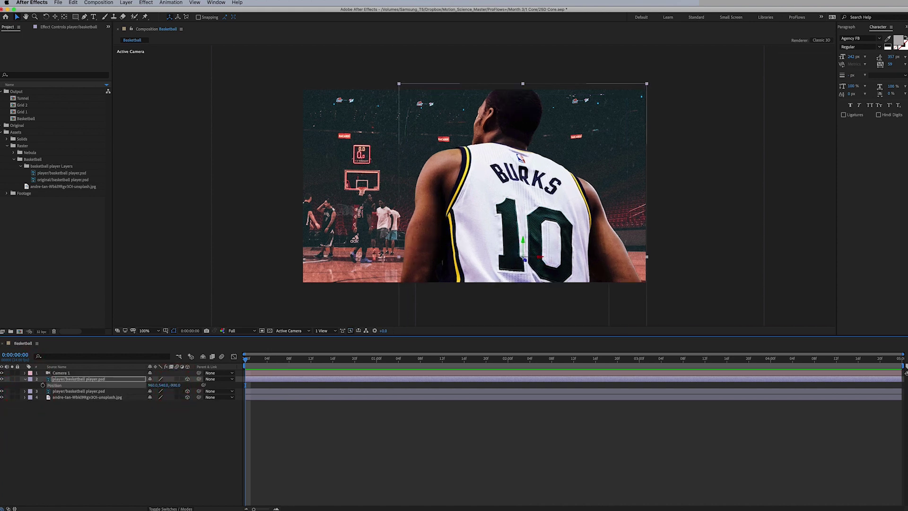
click(82, 379)
Step: Split the viewer into 2 Views with the left one showing Custom View 1
click(325, 331)
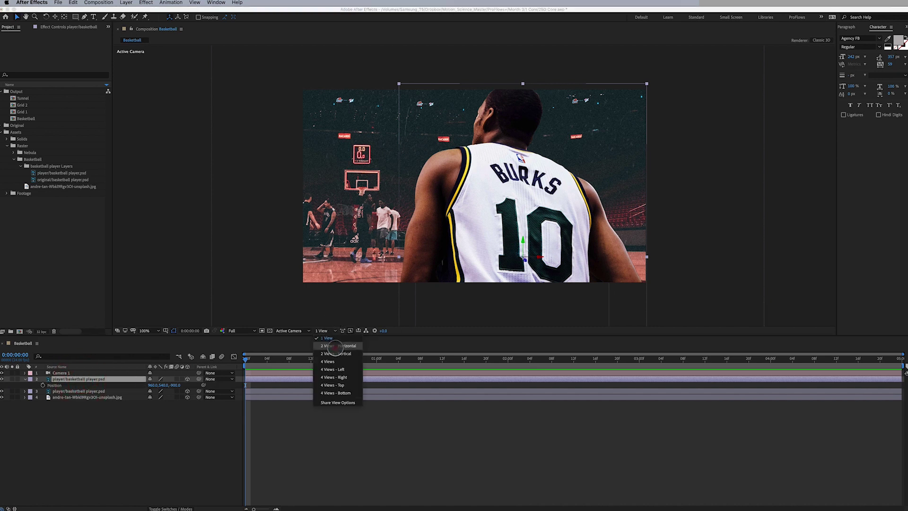
click(335, 347)
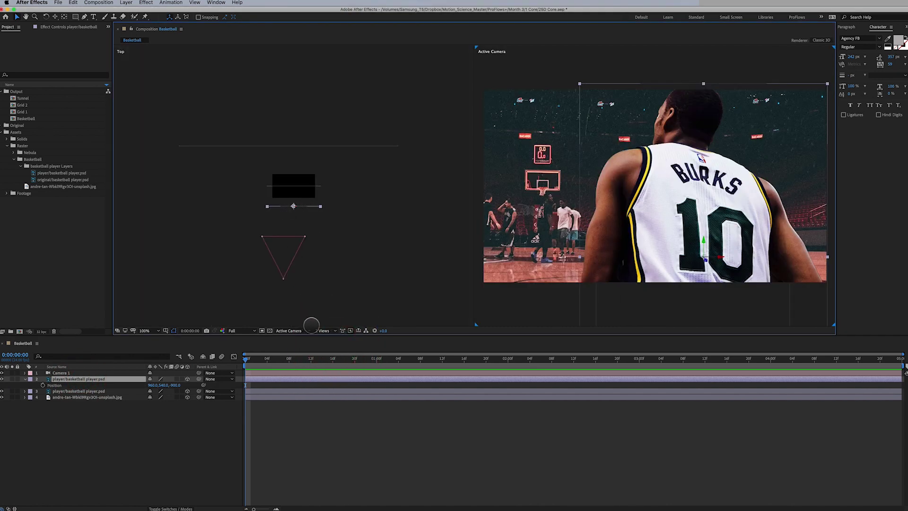
click(299, 311)
click(299, 327)
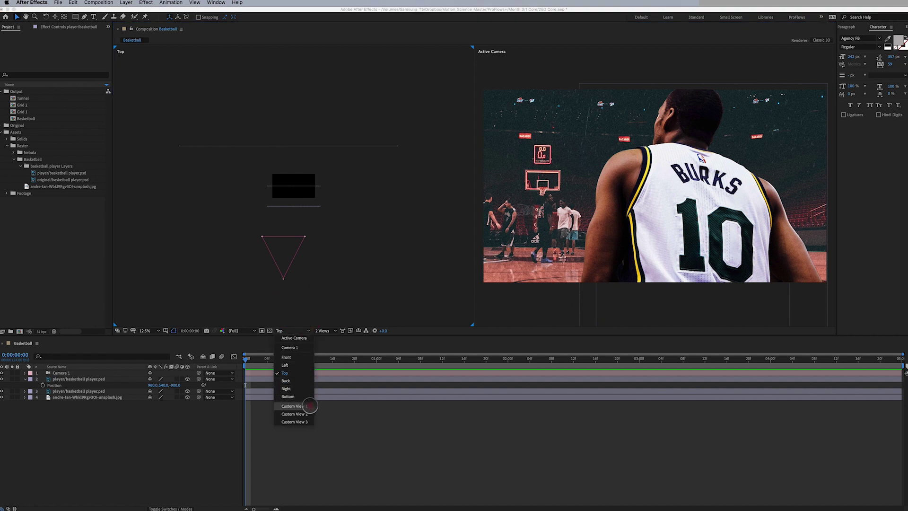
click(310, 405)
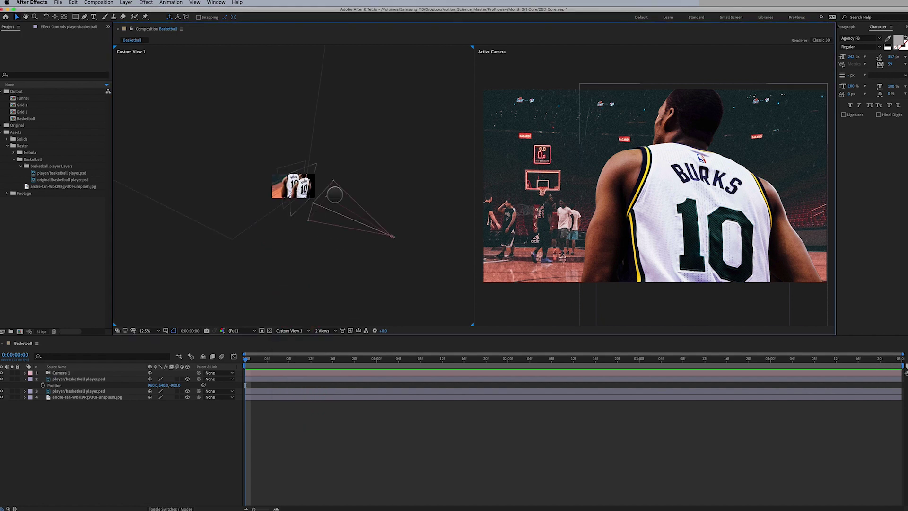
Step: Duplicate the player layer three times, setting the copies' Z to -1800, -2700 and -3600
click(67, 379)
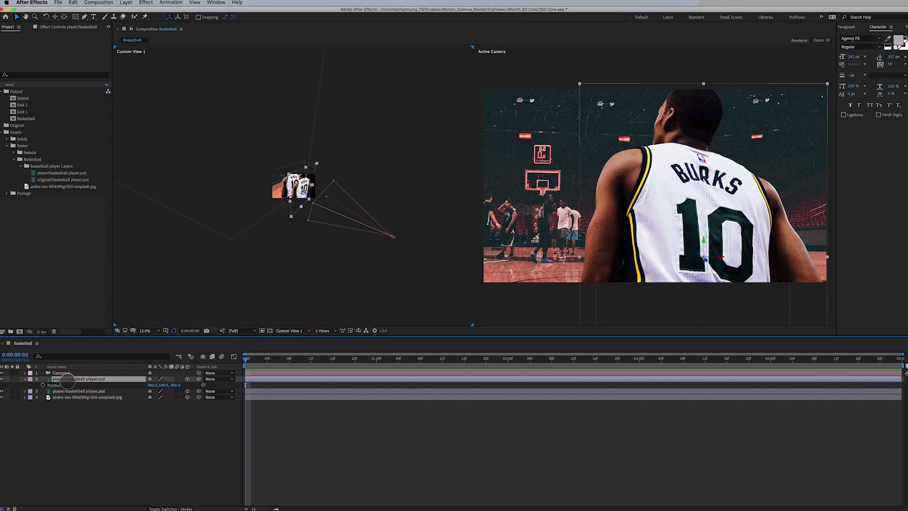
key(super+d)
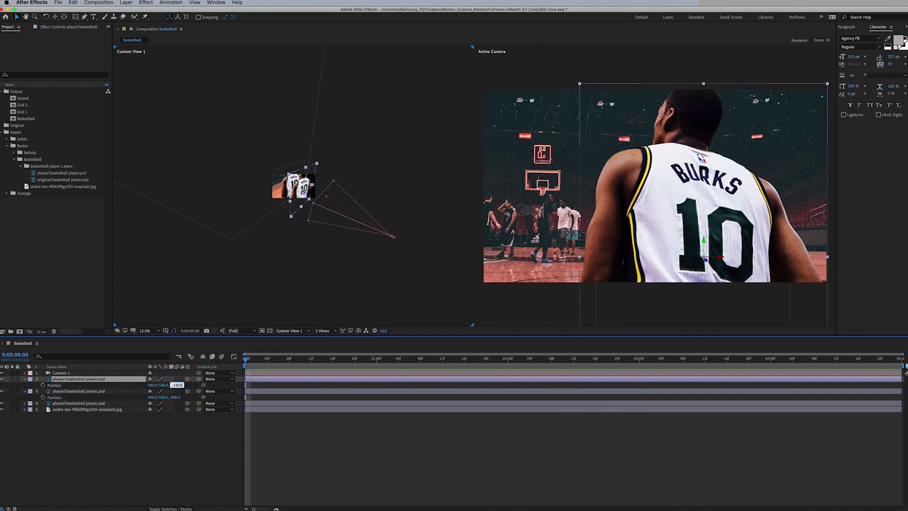
key(Return)
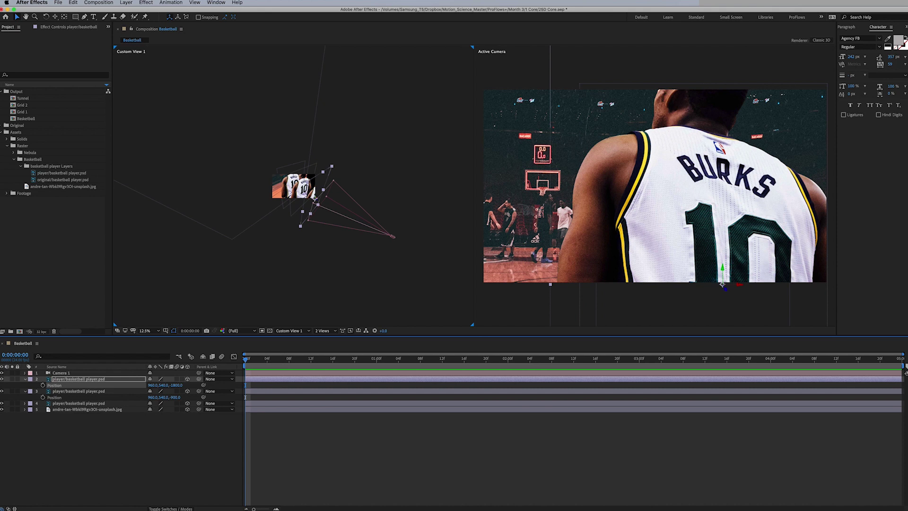
click(89, 379)
key(super+d)
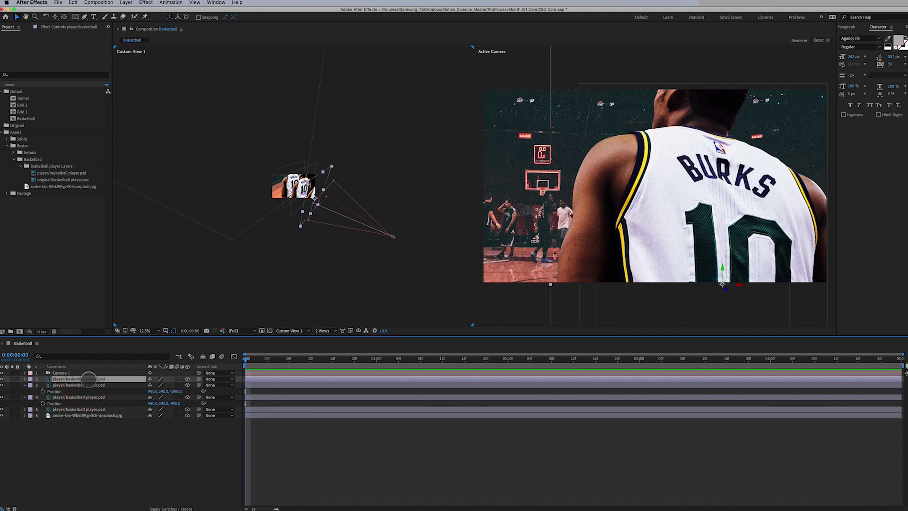
click(178, 386)
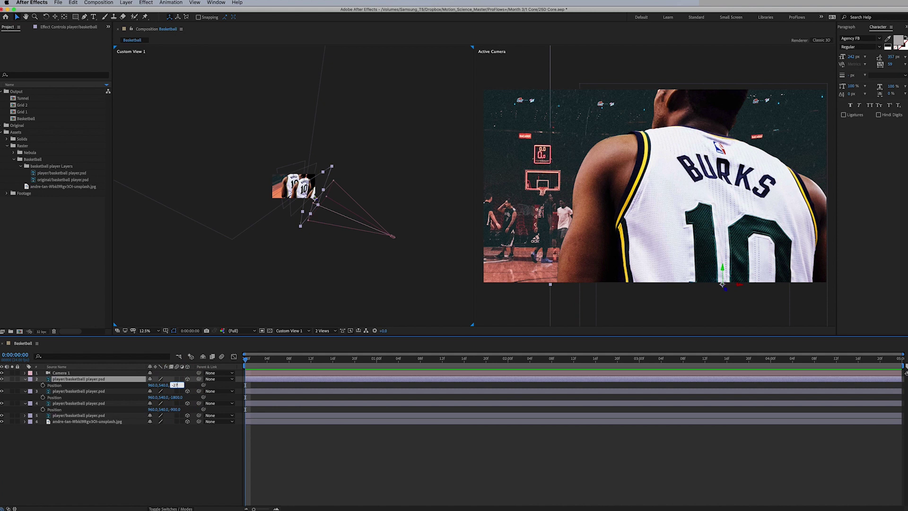
key(Return)
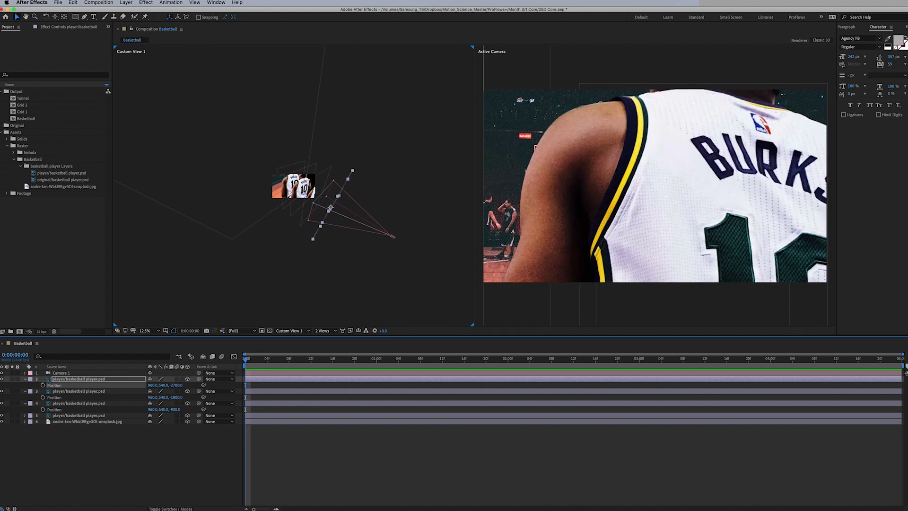
key(super+d)
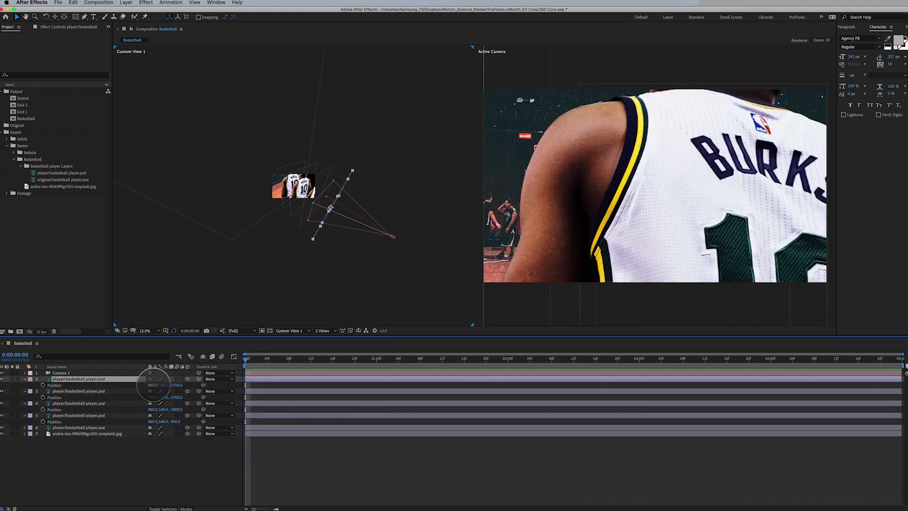
click(176, 386)
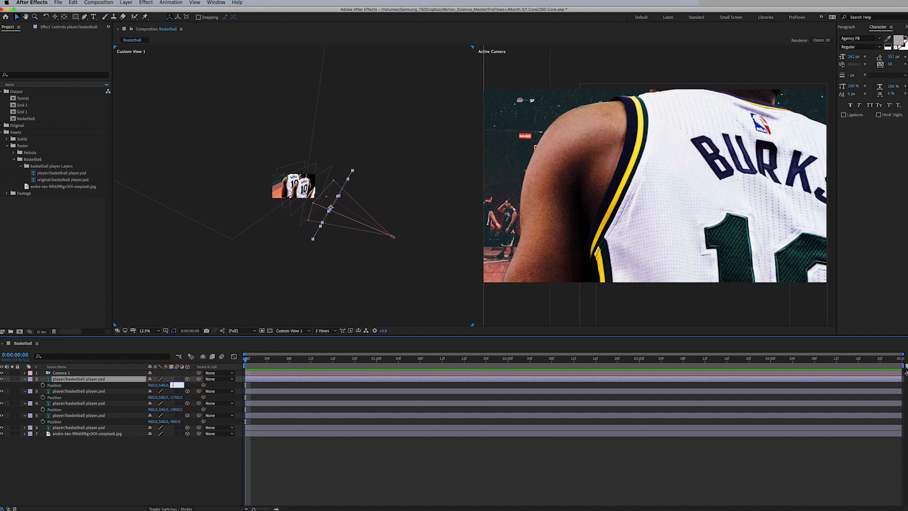
text(-3600)
key(Return)
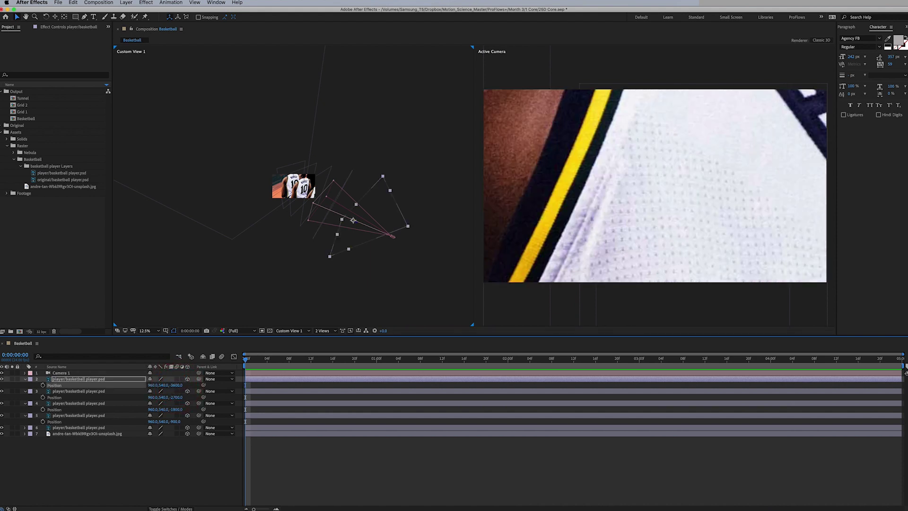
Step: Change Camera 1 to a One-Node Camera and turn on its Position stopwatch
click(83, 372)
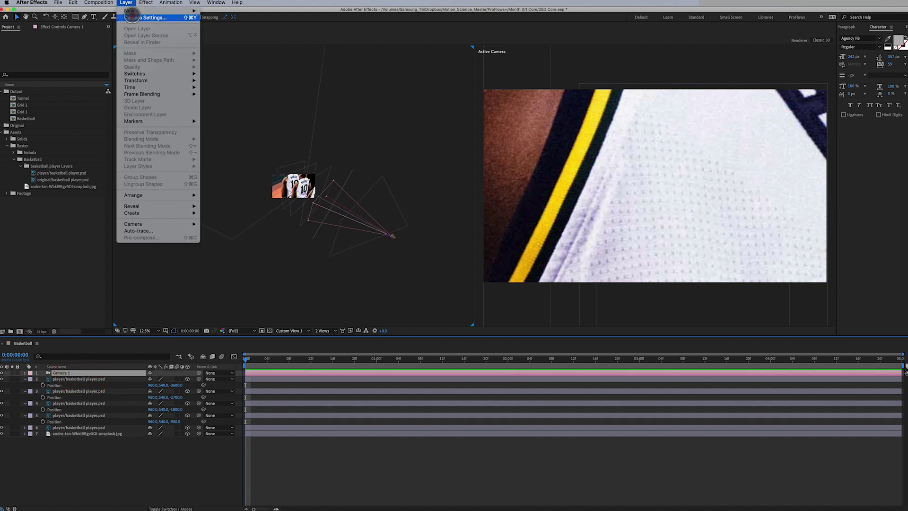
click(132, 17)
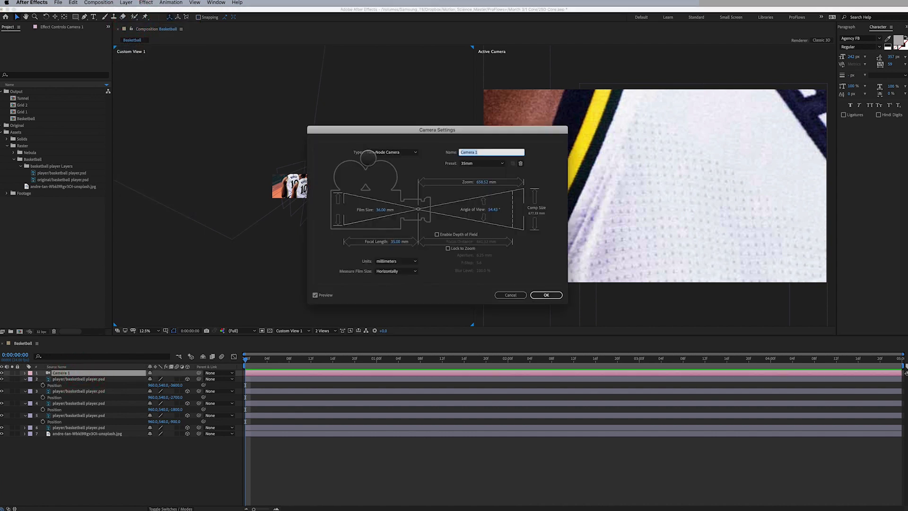
click(373, 152)
click(372, 146)
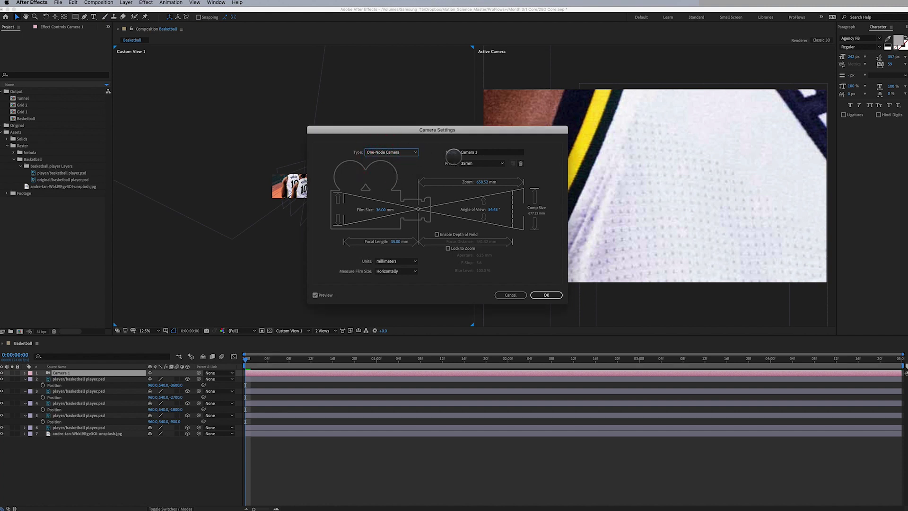
click(546, 294)
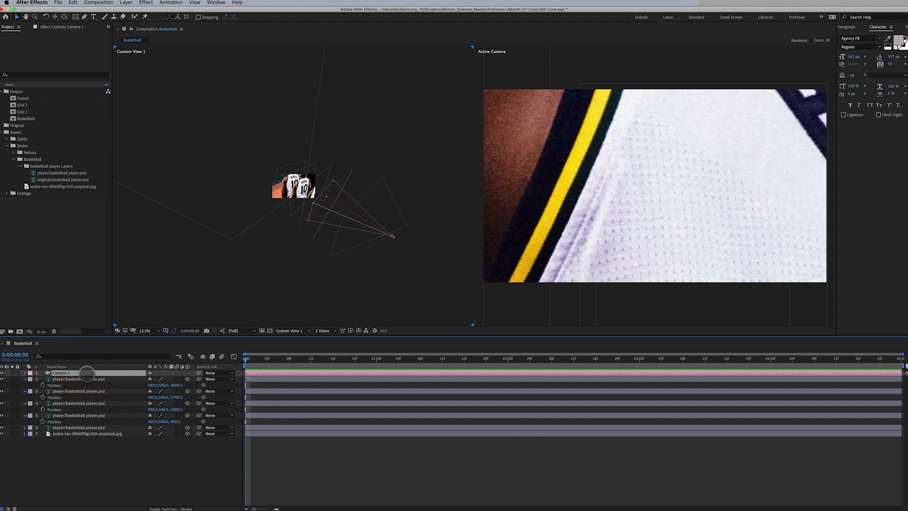
key(p)
click(43, 379)
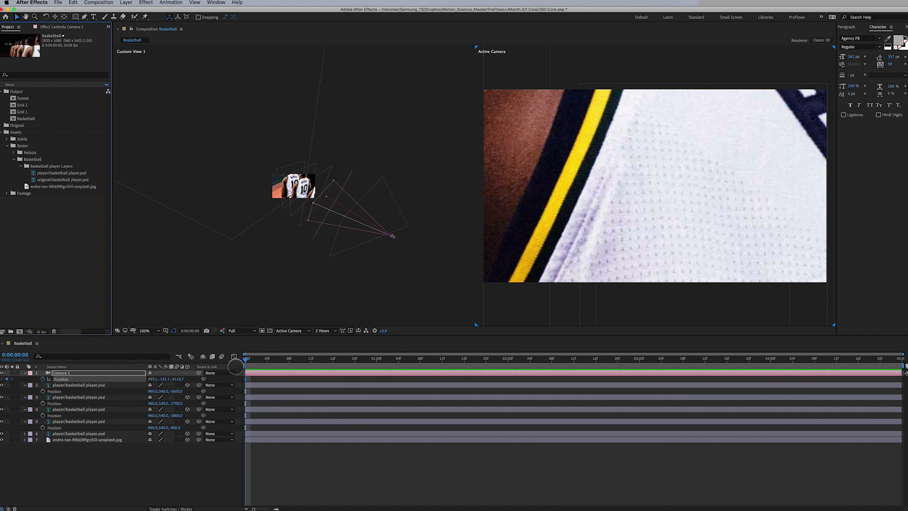
Step: Set Camera 1's Position to 960, 540, -5100
click(156, 379)
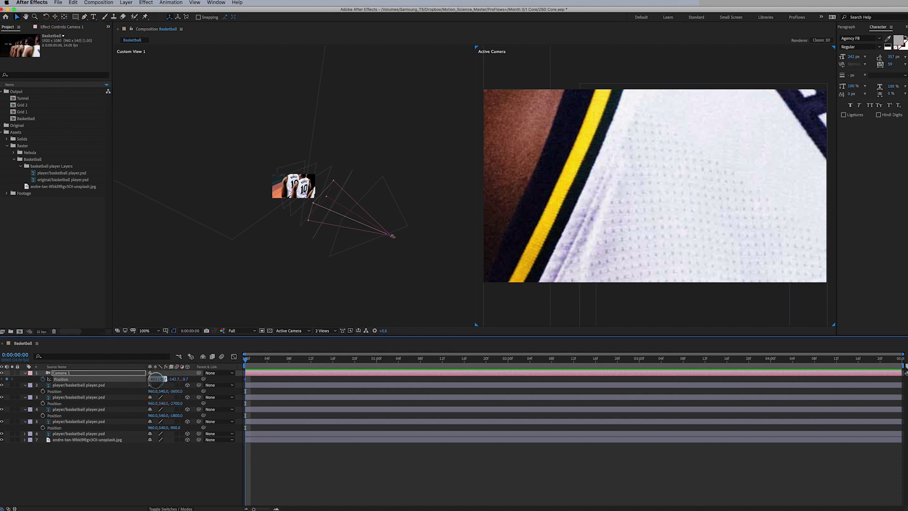
key(Up)
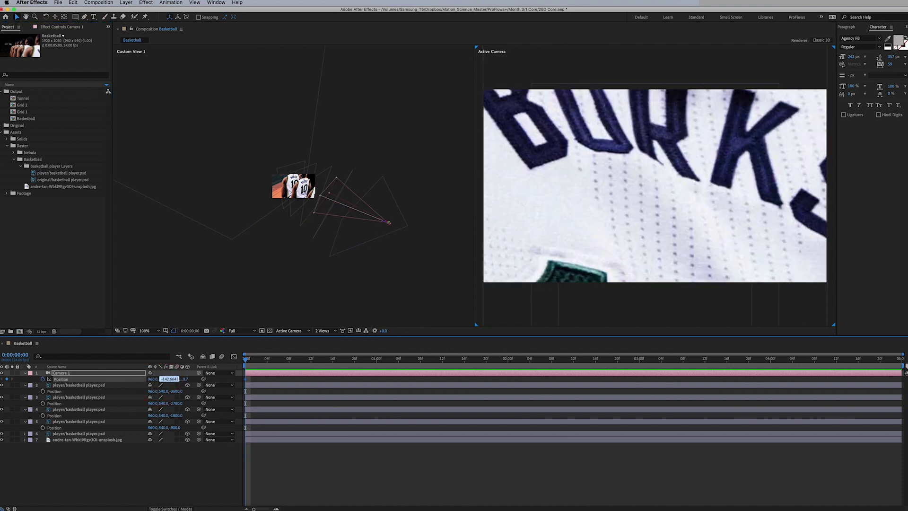
key(Return)
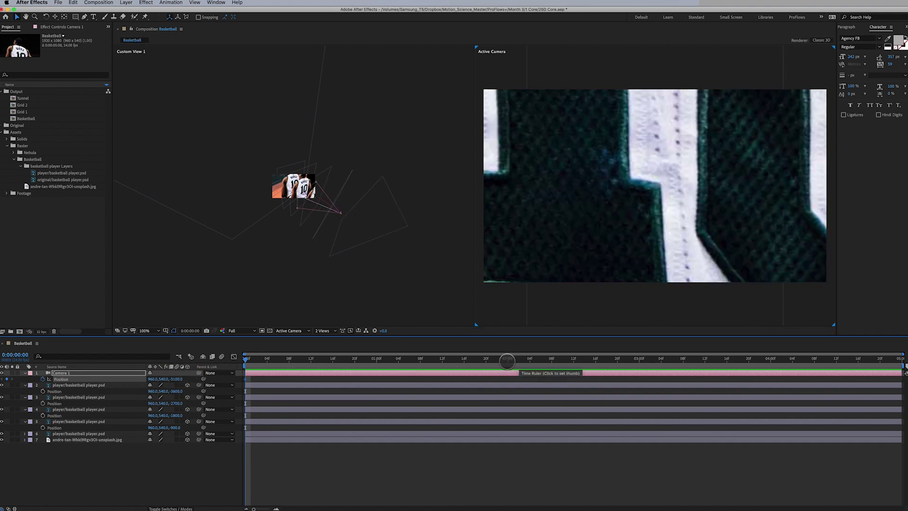
Step: At 2 seconds, select the five player copies and apply Easy Ease to their Position keyframes
click(508, 360)
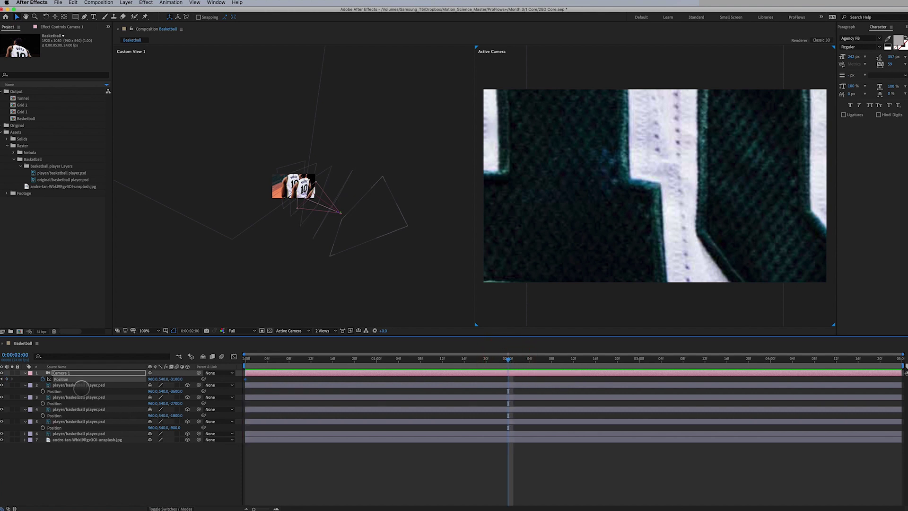
click(78, 386)
shift+click(78, 398)
shift+click(79, 409)
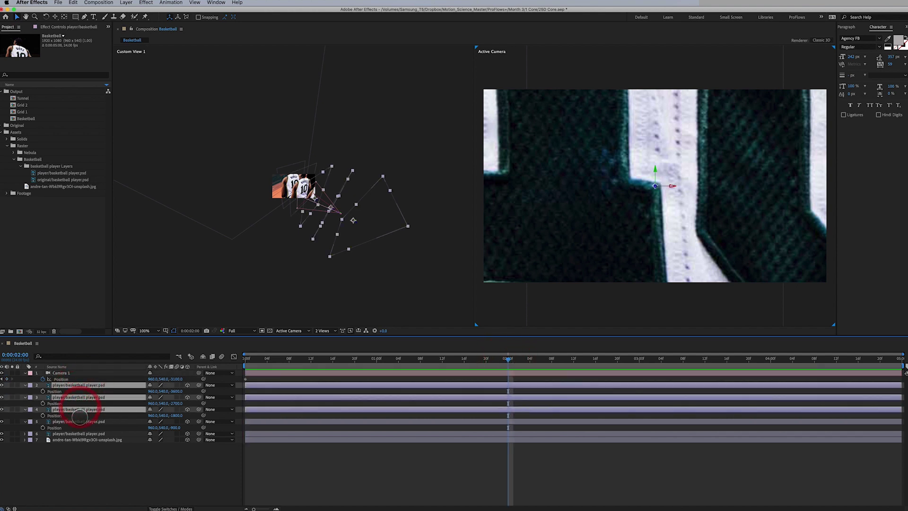
shift+click(78, 421)
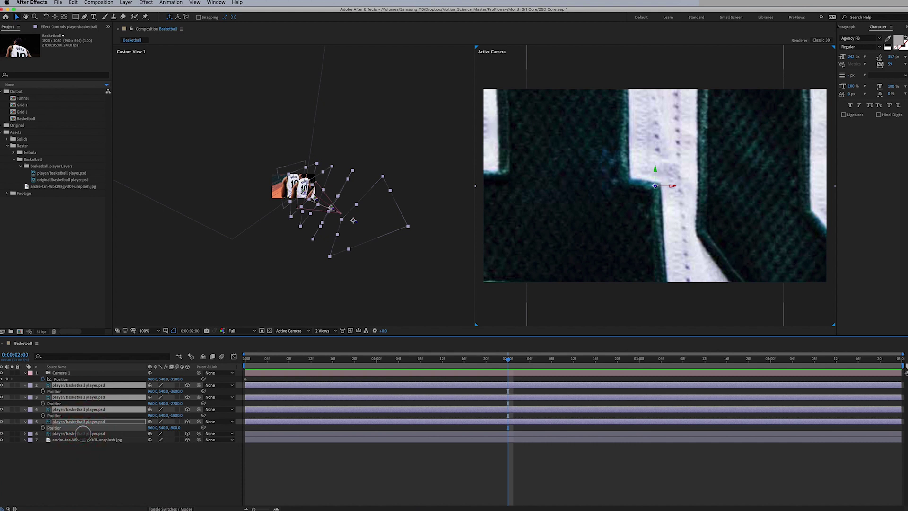
shift+click(82, 433)
key(u)
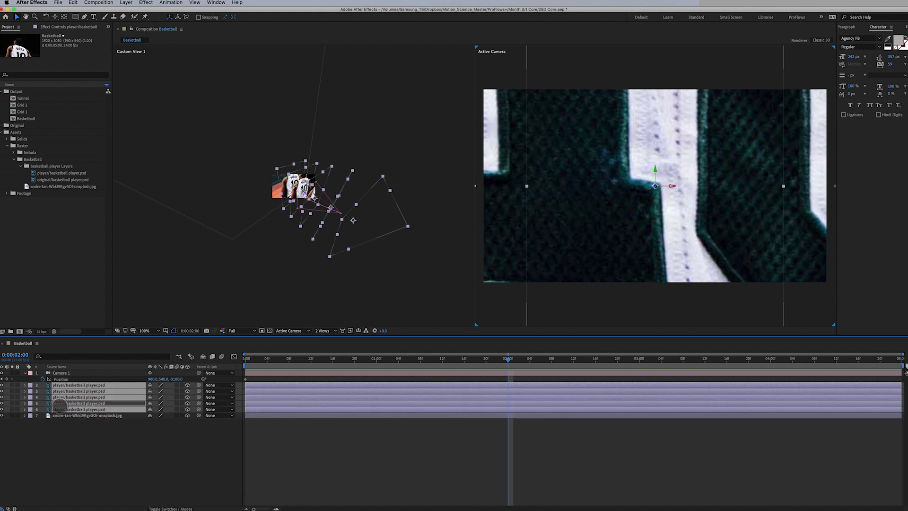
key(u)
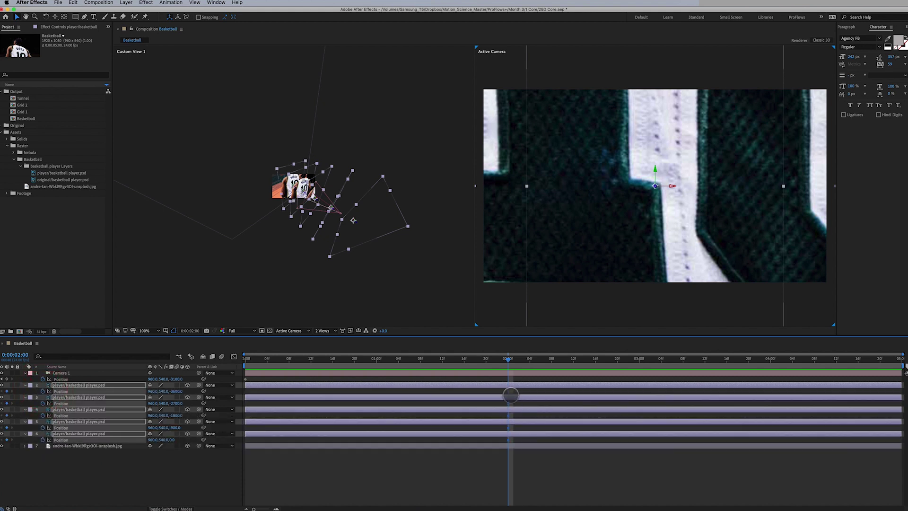
right_click(508, 389)
mouse_move(566, 472)
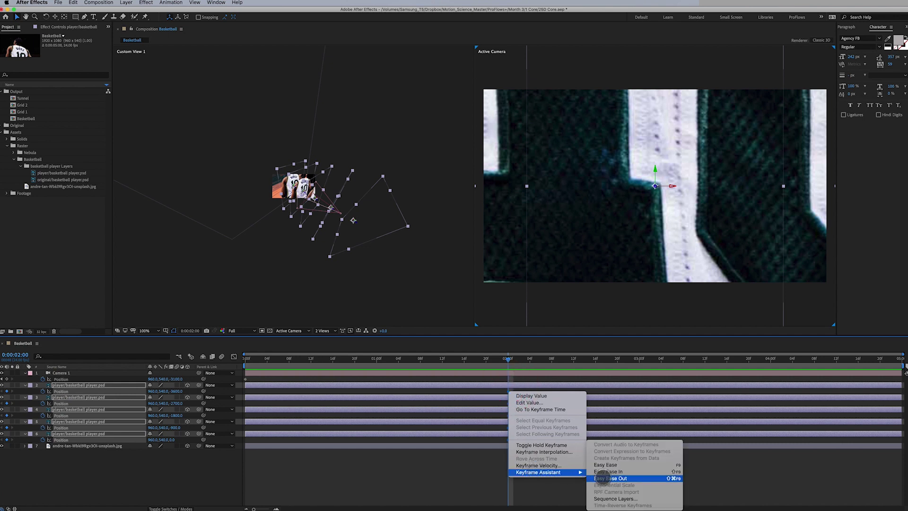
click(606, 465)
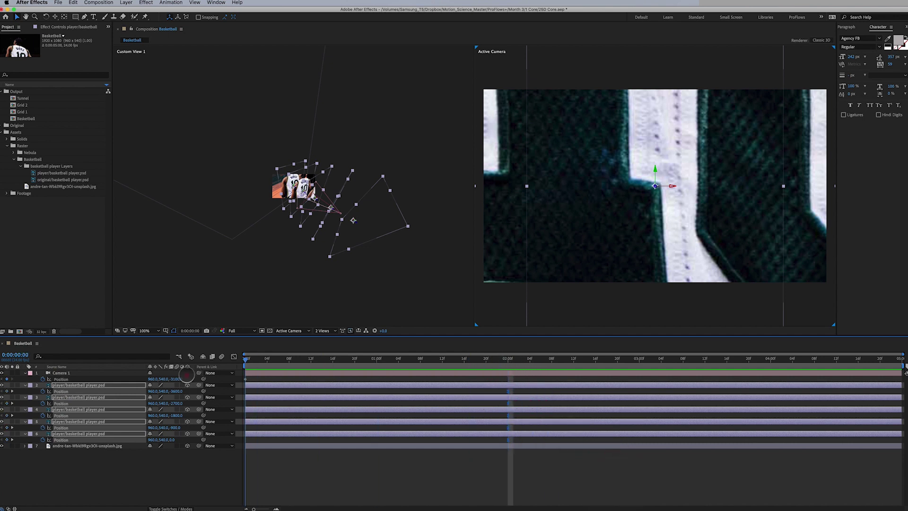
Step: At the start of the timeline, set the selected player layers' Z position to 0
key(Home)
click(178, 392)
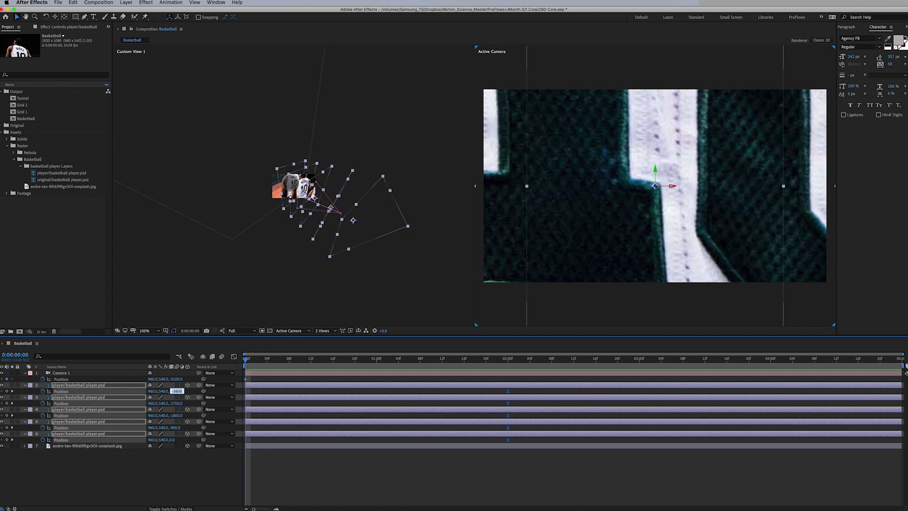
text(0)
key(Return)
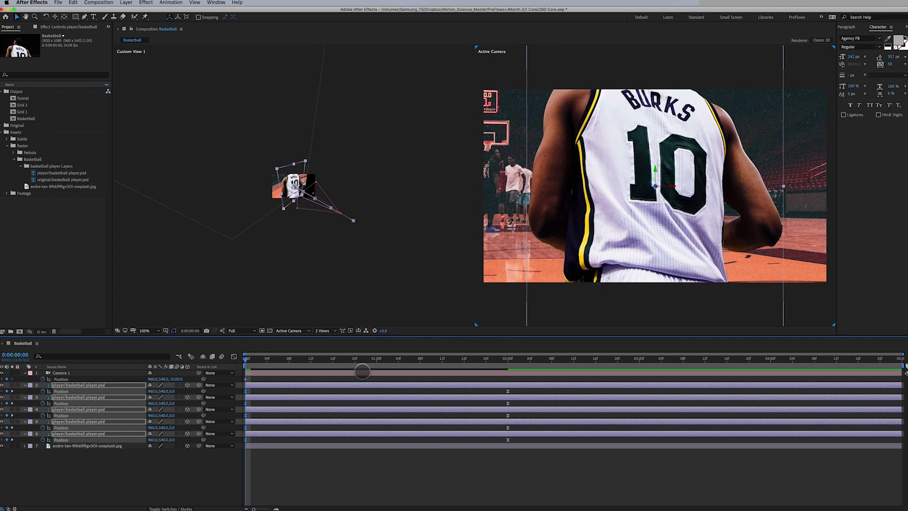
Step: Enable motion blur and move Camera 1 up to frame the player's head and jersey
click(222, 357)
click(66, 373)
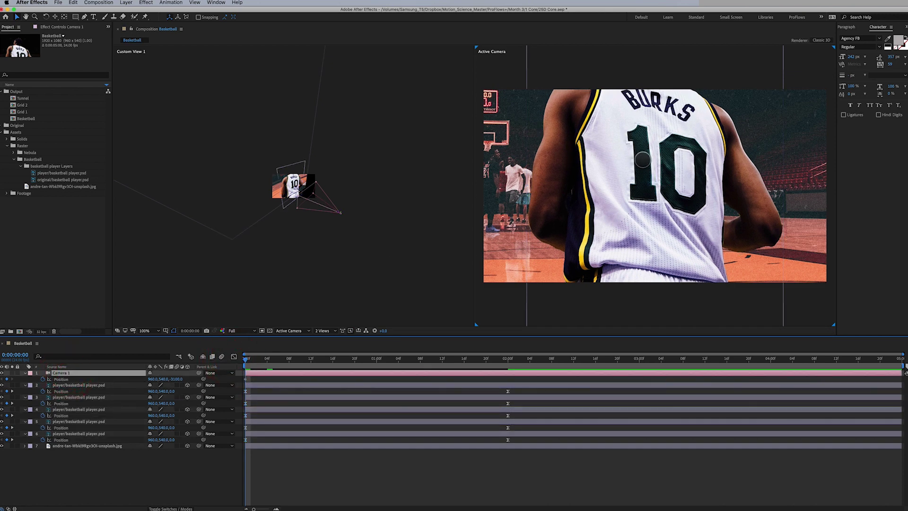
key(c)
drag(657, 158, 680, 260)
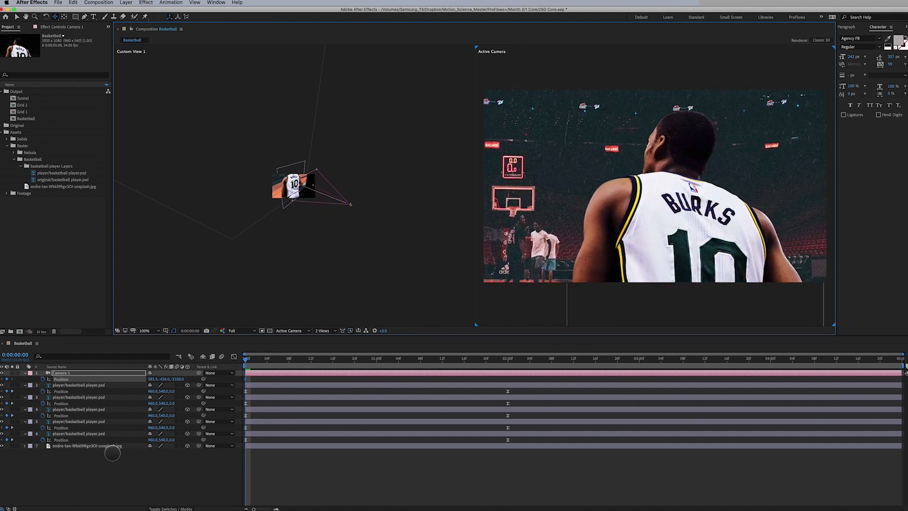
Step: Lower the arena background layer's opacity to 28%
click(101, 446)
key(t)
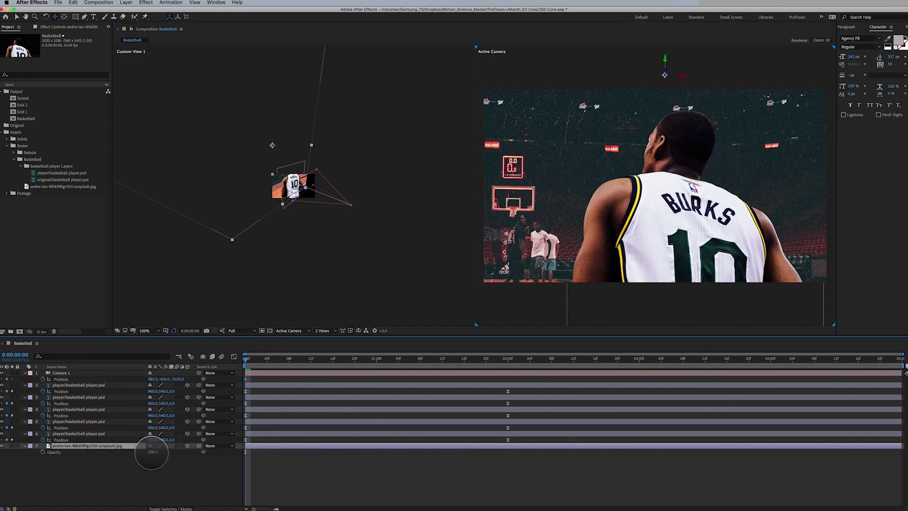
click(151, 452)
key(Return)
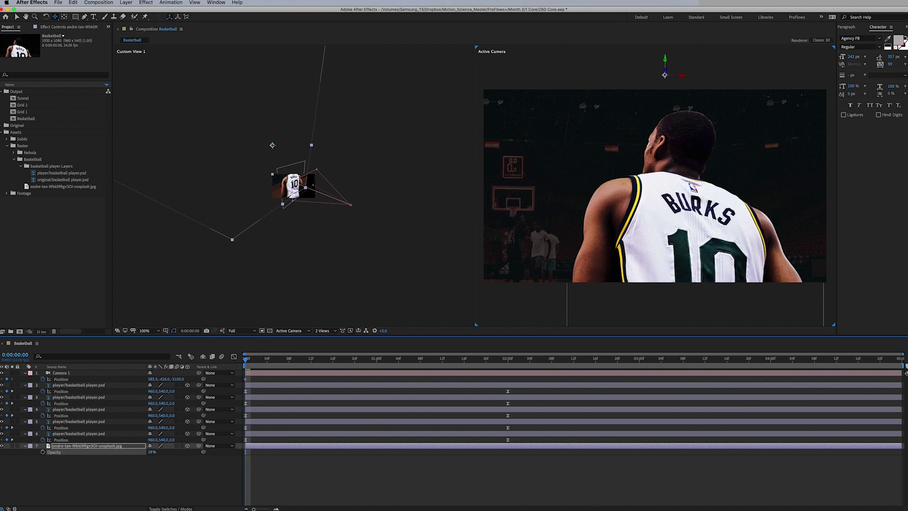
click(245, 368)
Step: At 0:00:02:00, dolly Camera 1 back in Z and track it sideways to line up the stacked players
click(361, 365)
drag(361, 366, 508, 376)
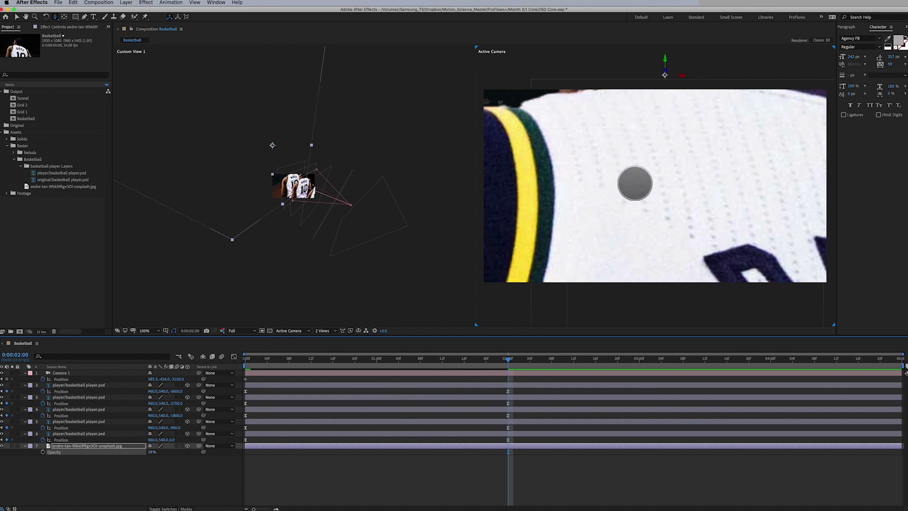
drag(624, 186, 383, 224)
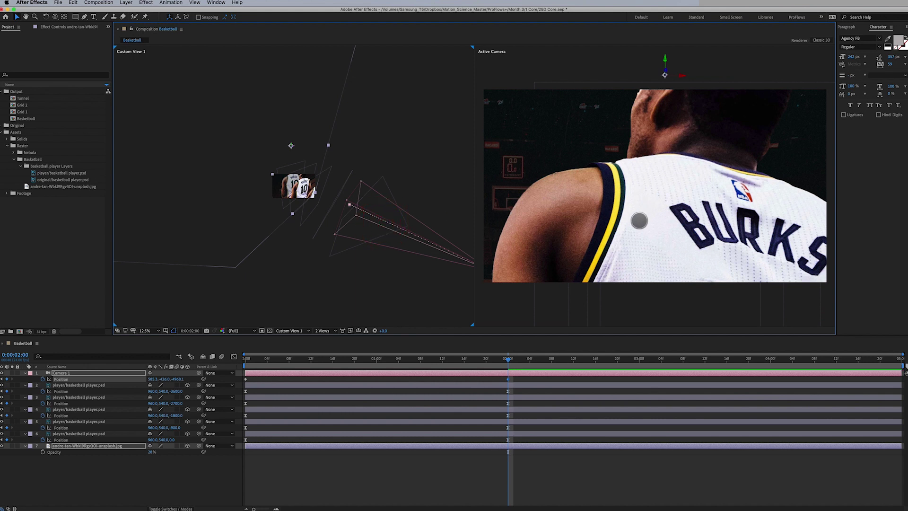
key(c)
drag(640, 219, 726, 227)
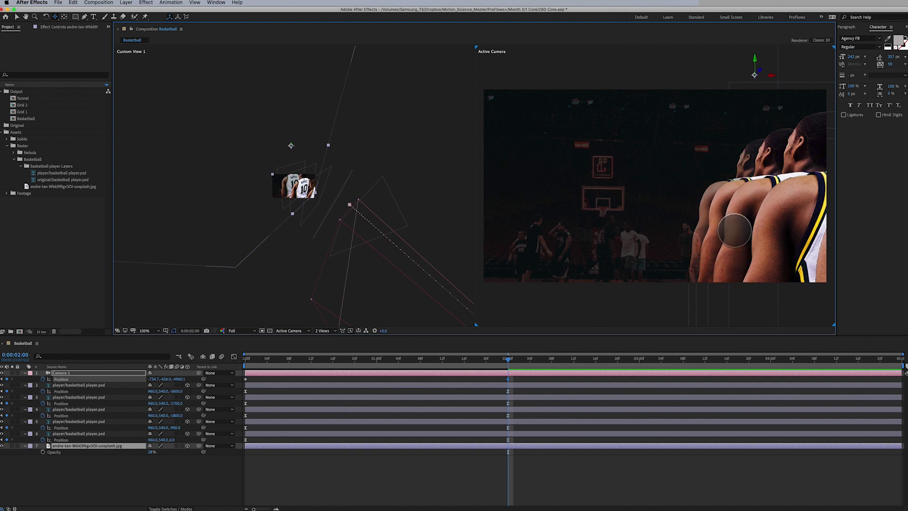
Step: Select the background and Camera 1 layers and reveal their orientation and rotation properties
click(102, 447)
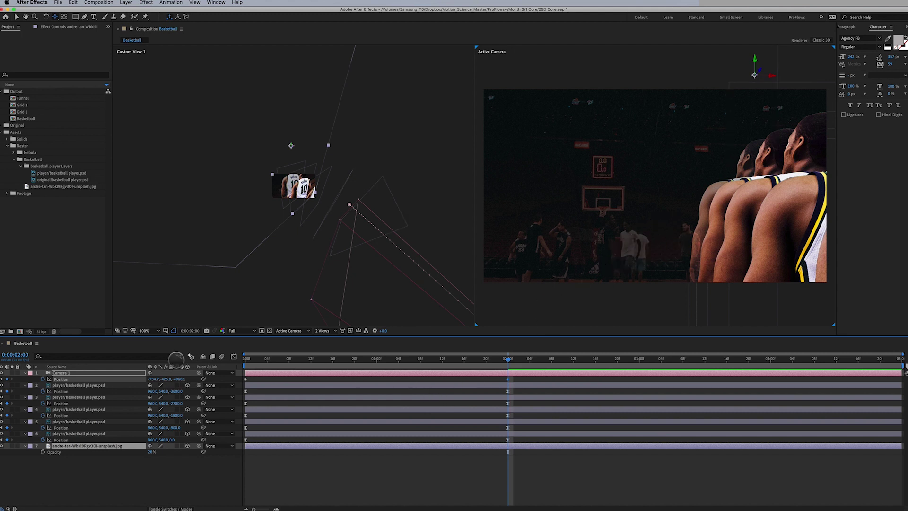
click(90, 373)
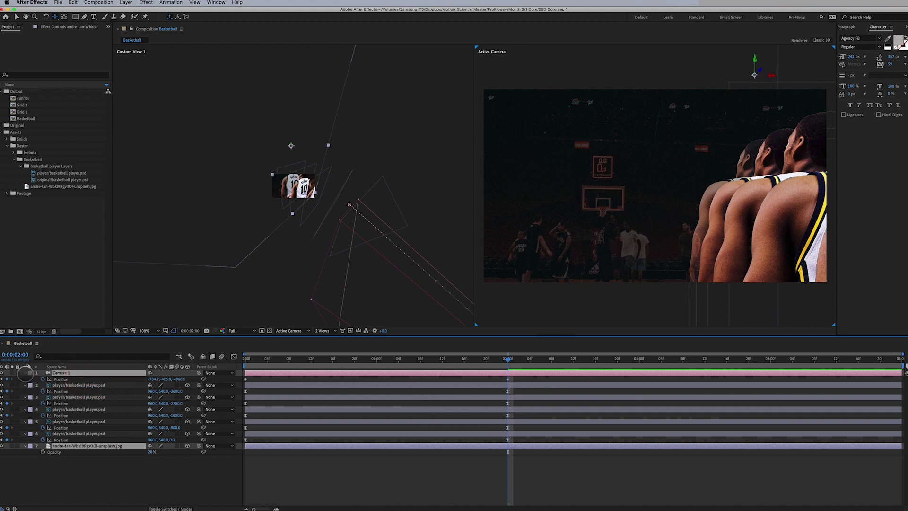
key(shift+r)
drag(43, 385, 56, 403)
Step: Apply Easy Ease to Camera 1's Position keyframes
right_click(508, 386)
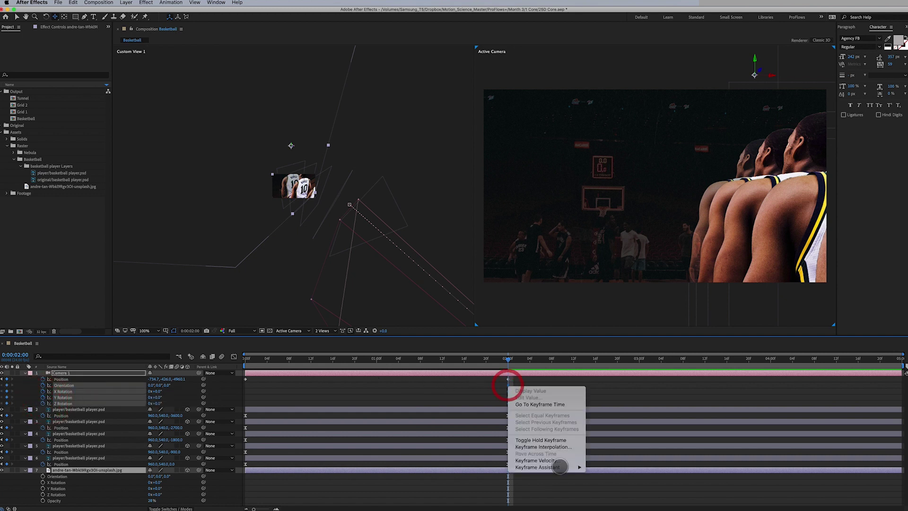
mouse_move(521, 464)
click(611, 466)
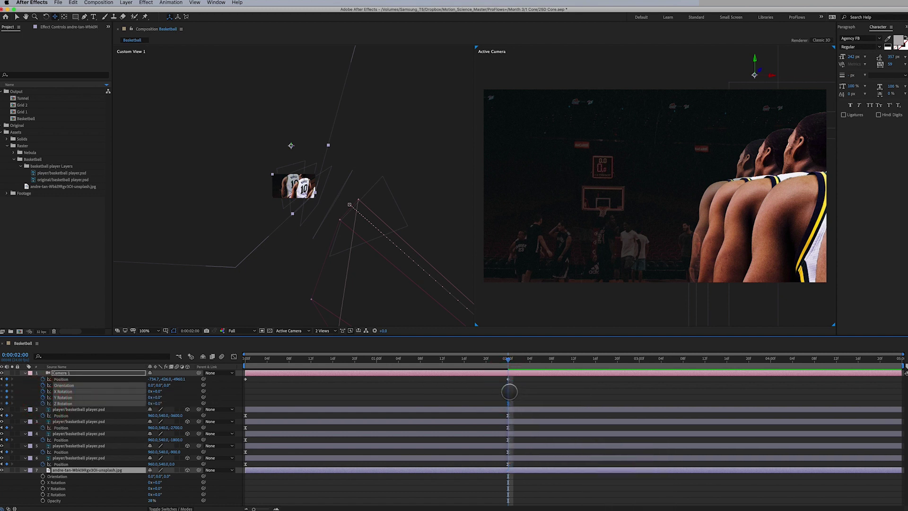
click(255, 402)
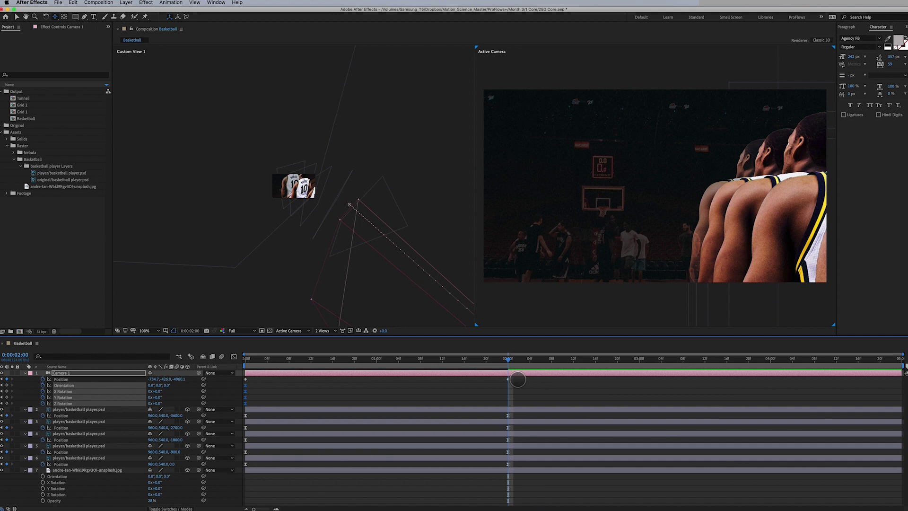
right_click(245, 379)
mouse_move(310, 461)
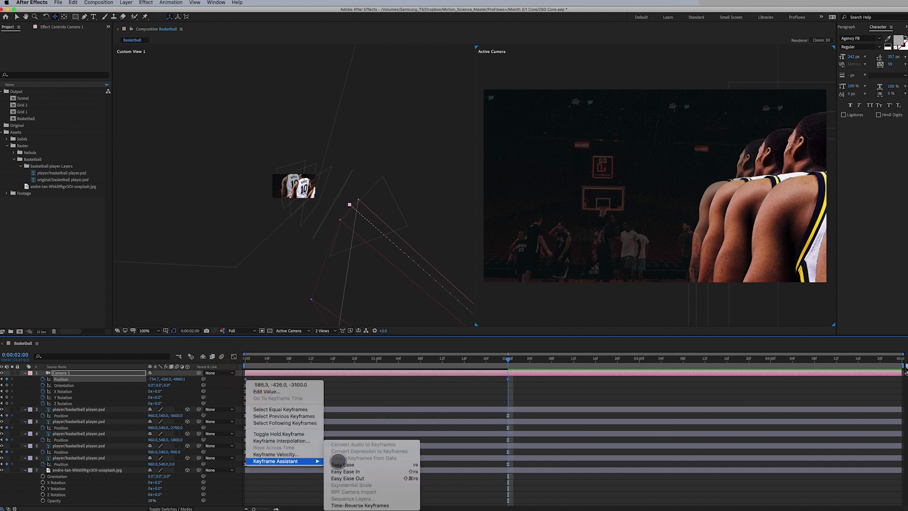
click(338, 465)
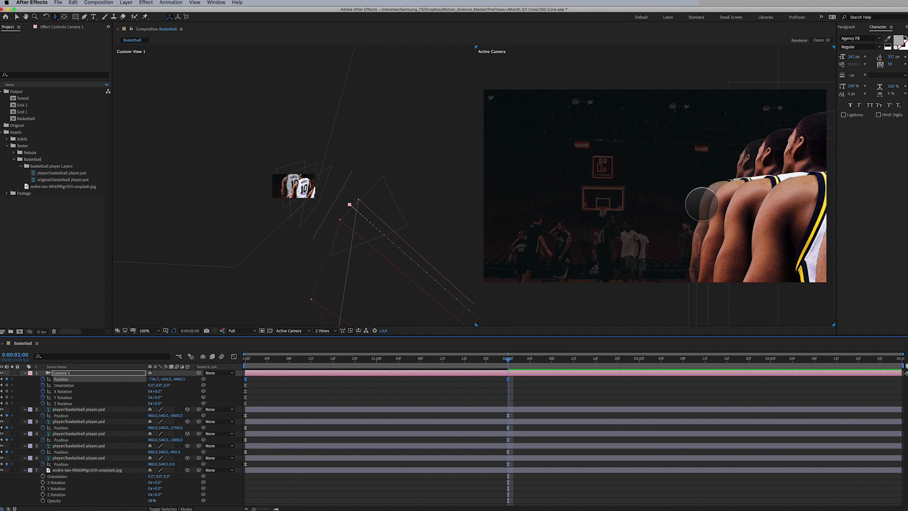
Step: Orbit Camera 1 to a 25.5° Y orientation so the player row recedes diagonally
drag(702, 204, 684, 207)
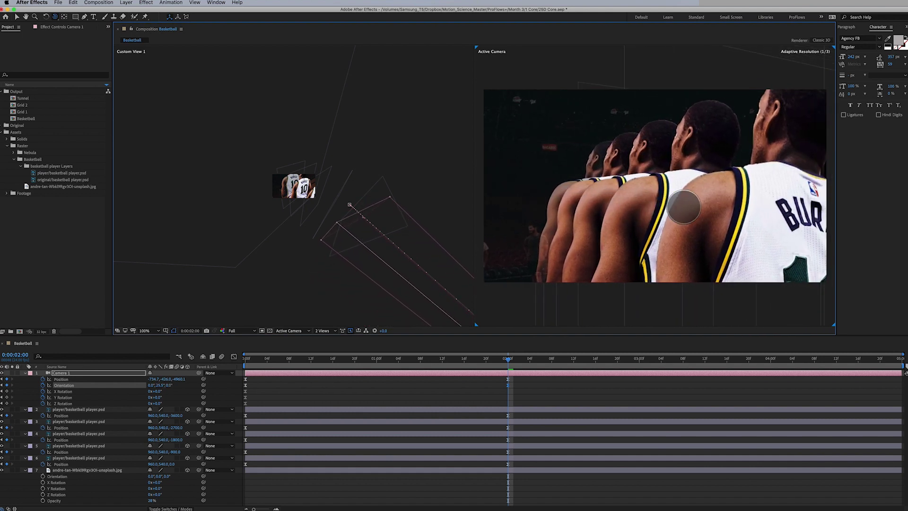
click(684, 207)
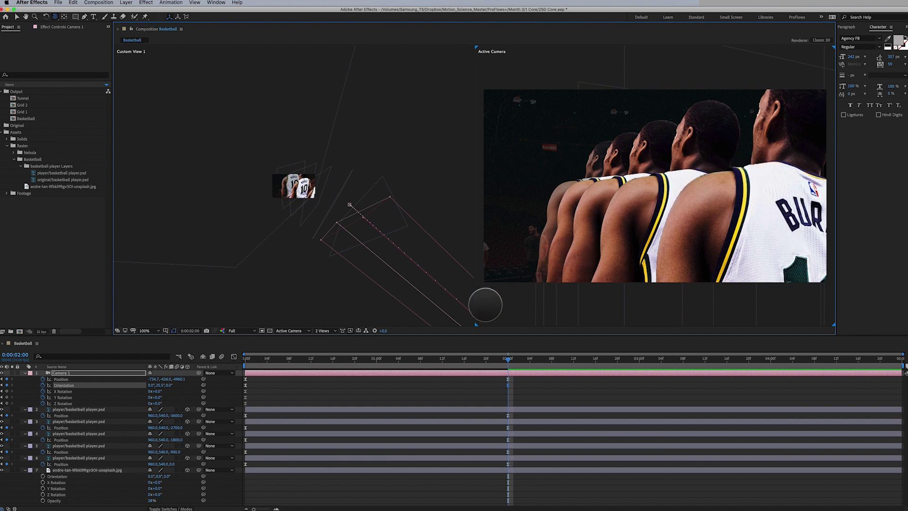
click(331, 331)
Step: Switch to 1 View, dolly Camera 1 back, set Orientation Y to 20.5°, and adjust Position Z
click(334, 337)
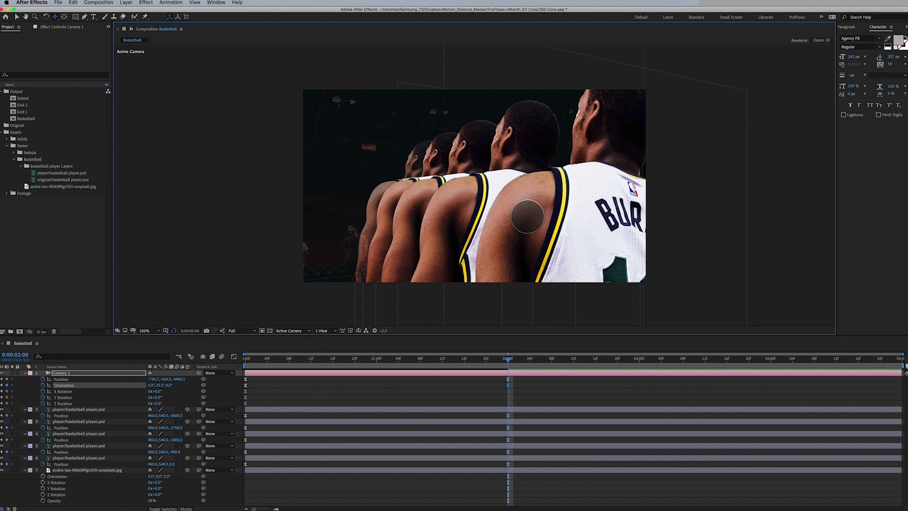
drag(527, 217, 506, 232)
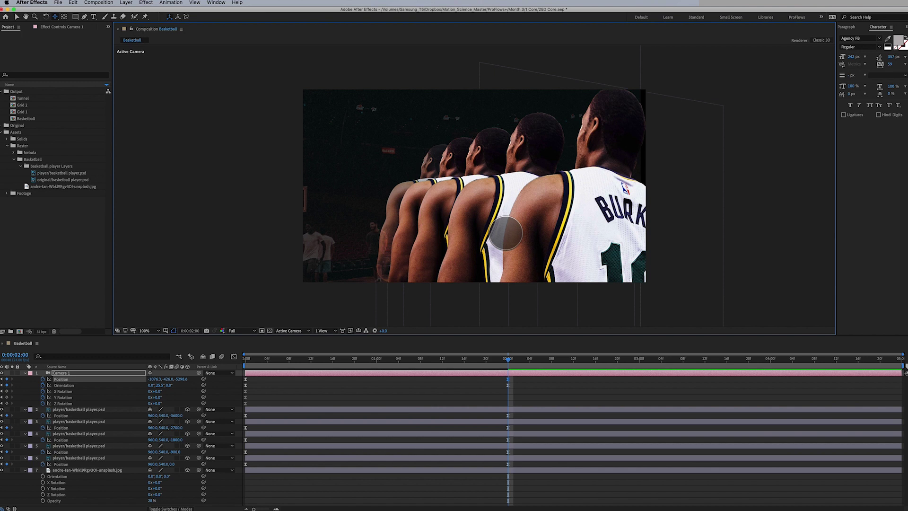
click(509, 359)
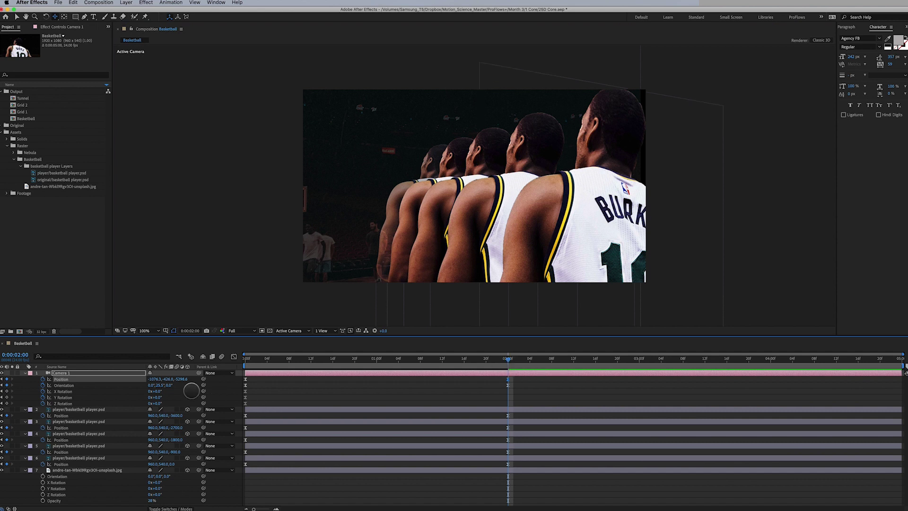
click(162, 385)
key(Return)
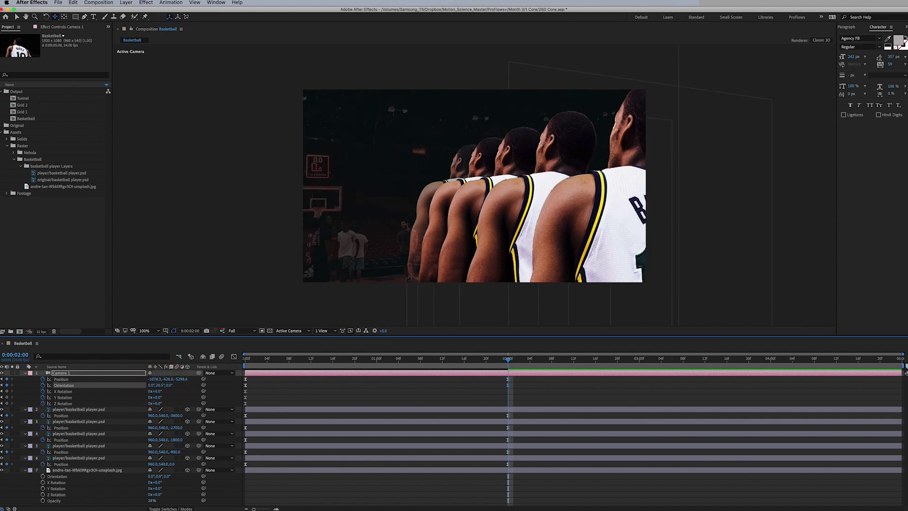
drag(182, 379, 223, 371)
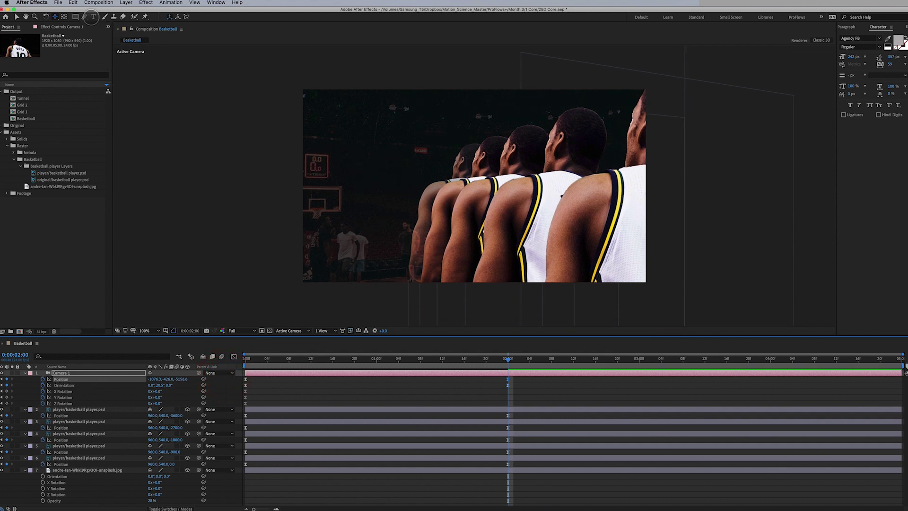
Step: Create a text layer reading 'ALEC BURKS' to the left of the players
click(92, 17)
click(389, 210)
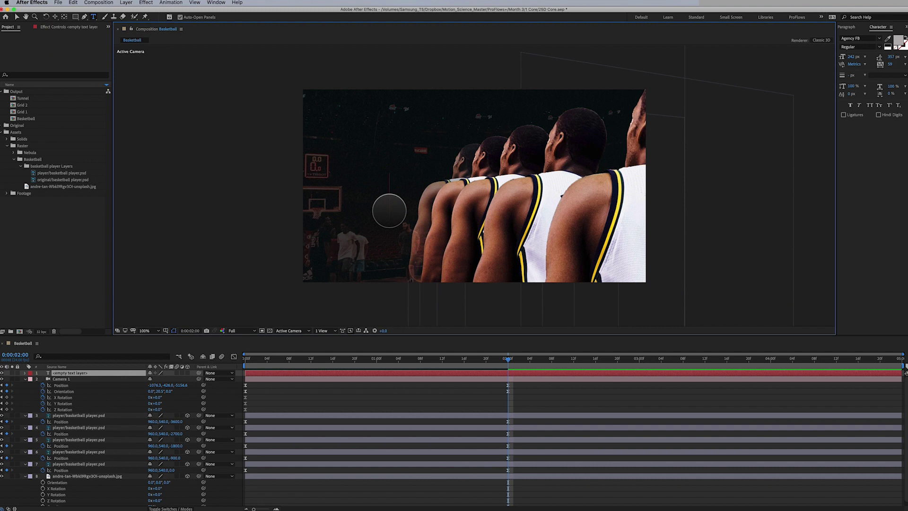
text(A)
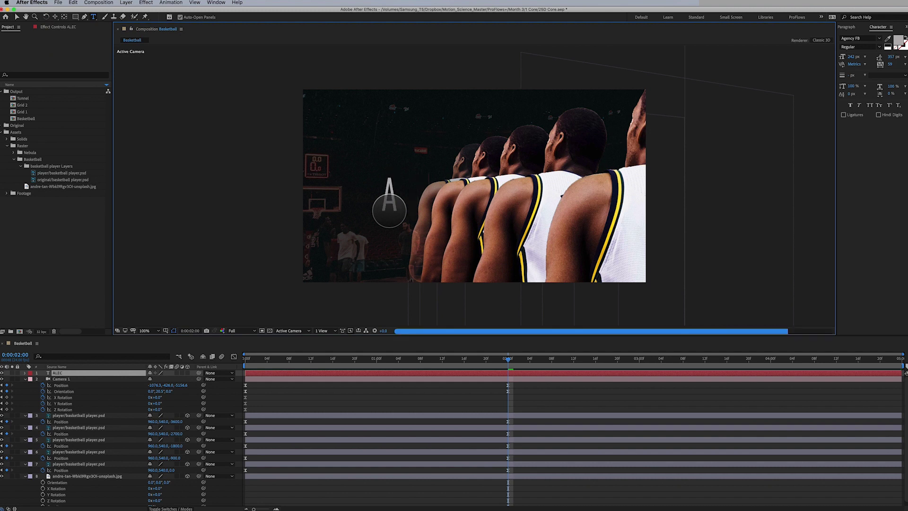
text(LEC)
key(Escape)
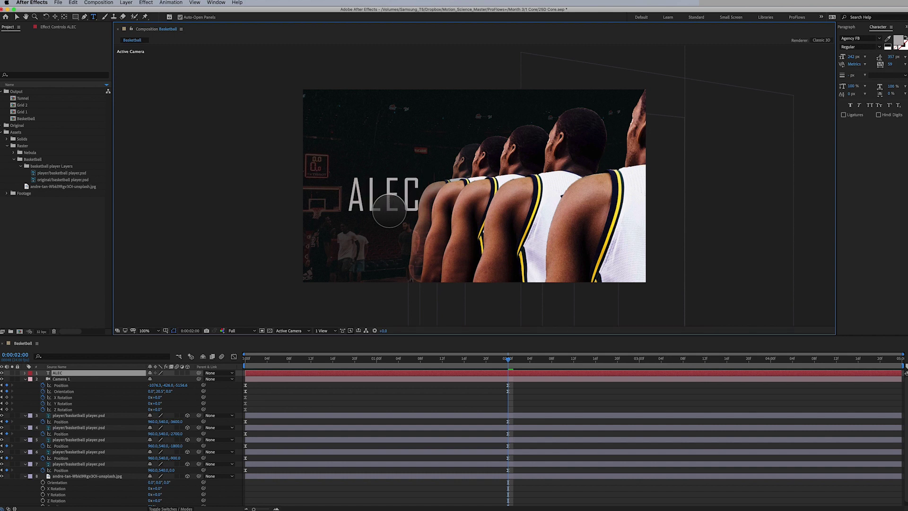
drag(510, 360, 507, 380)
click(416, 178)
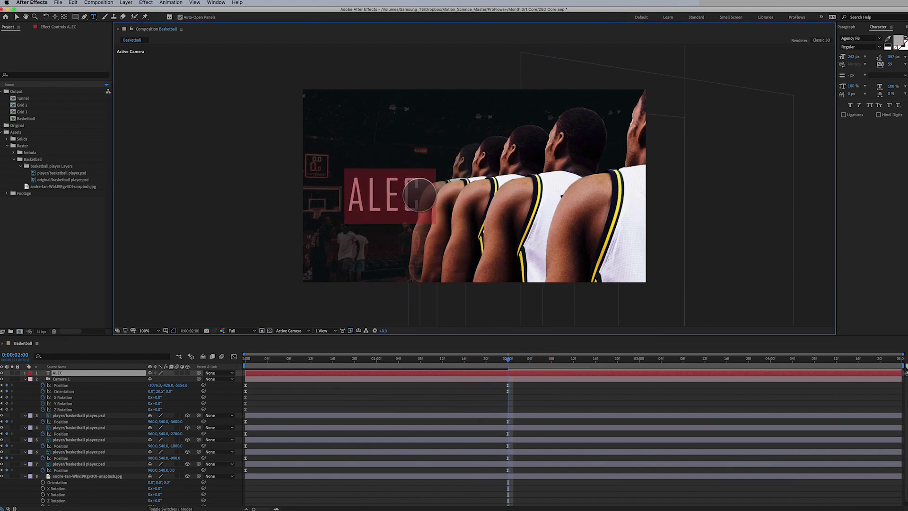
click(418, 214)
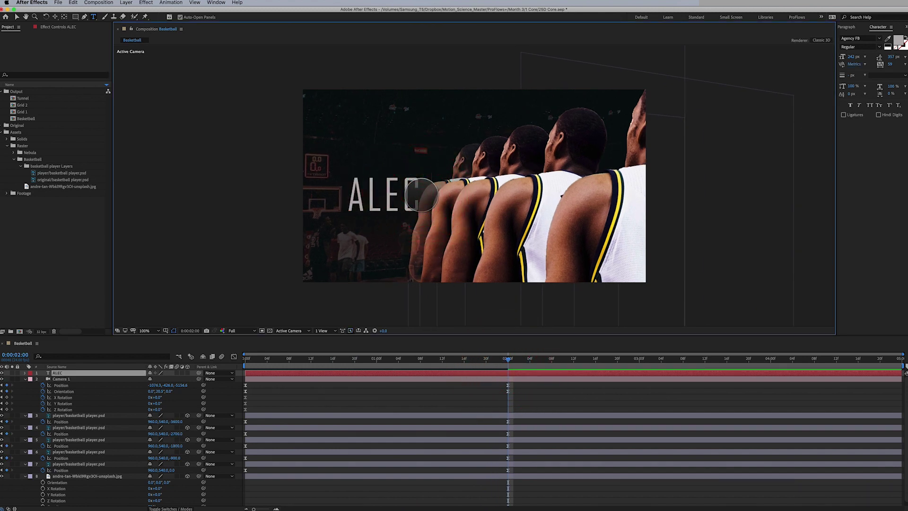
text(BURKS)
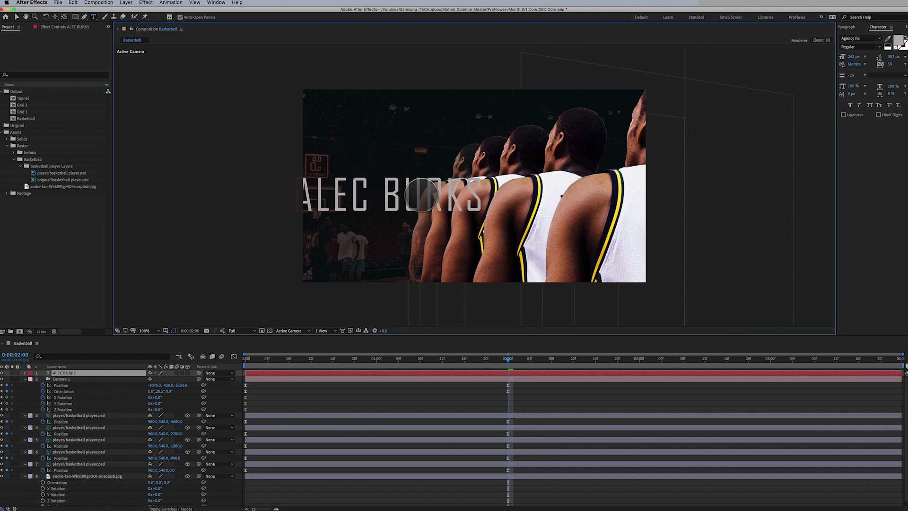
triple_click(420, 195)
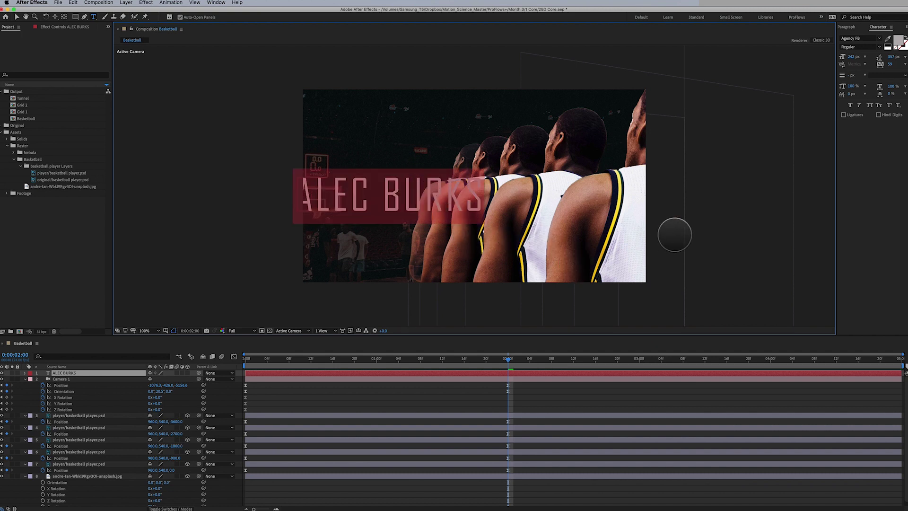
click(16, 16)
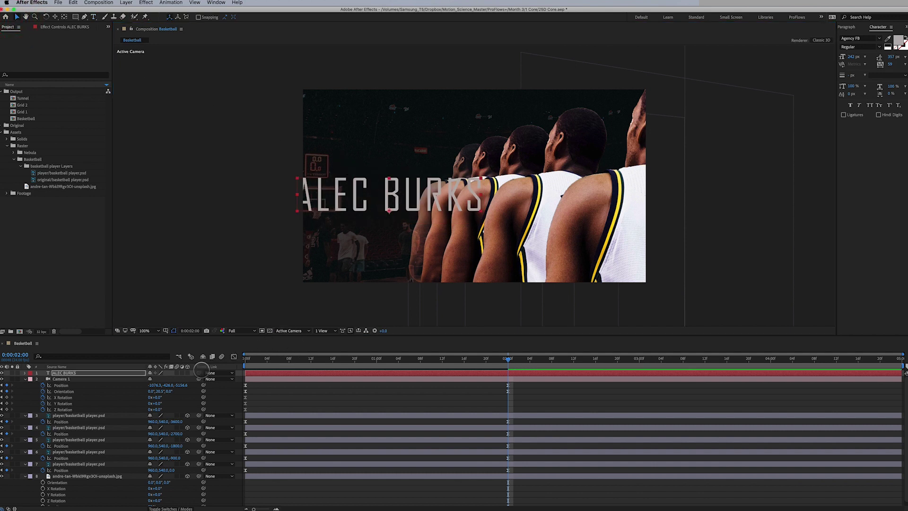
Step: Make ALEC BURKS a 3D layer, position it left of the player copies, and scrub to review
click(188, 373)
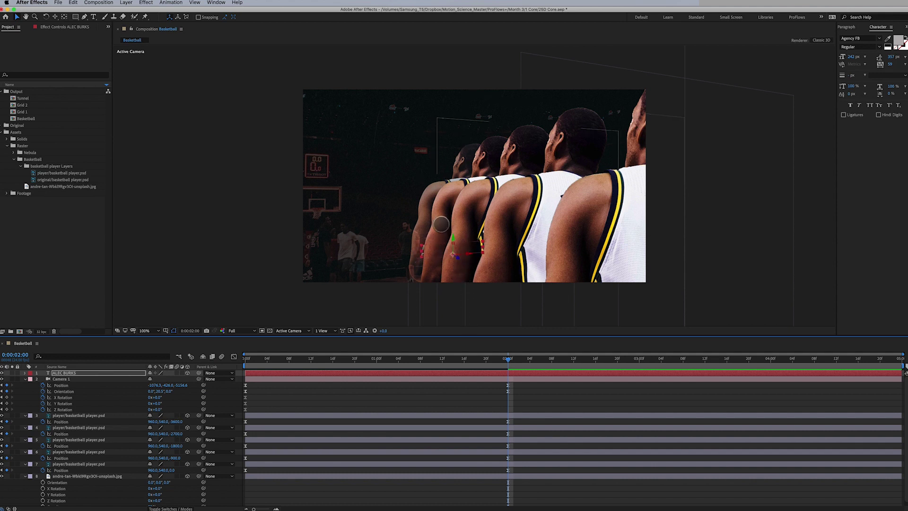
drag(466, 249, 249, 313)
drag(357, 254, 370, 208)
click(371, 215)
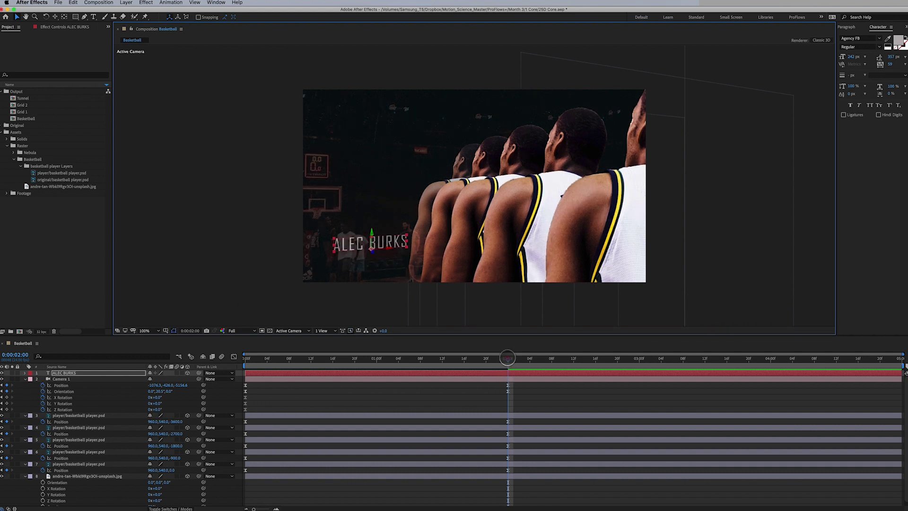
drag(507, 359, 509, 385)
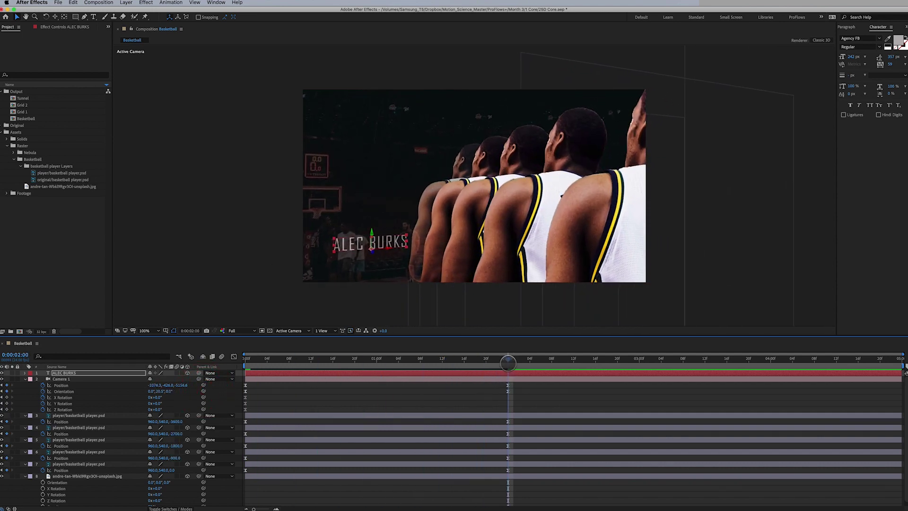
Step: Turn on Camera 1's depth of field, switch to 2 Views, and raise the Aperture
click(69, 379)
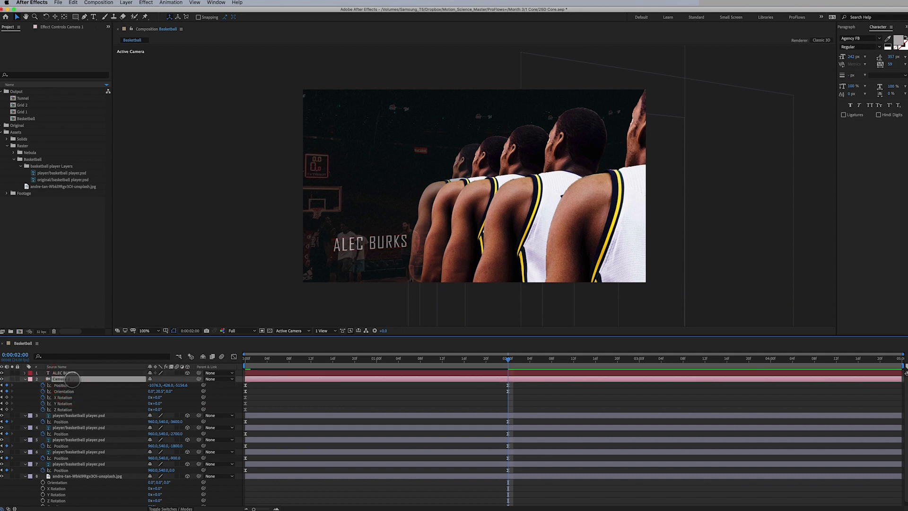
key(a)
key(a)
click(156, 397)
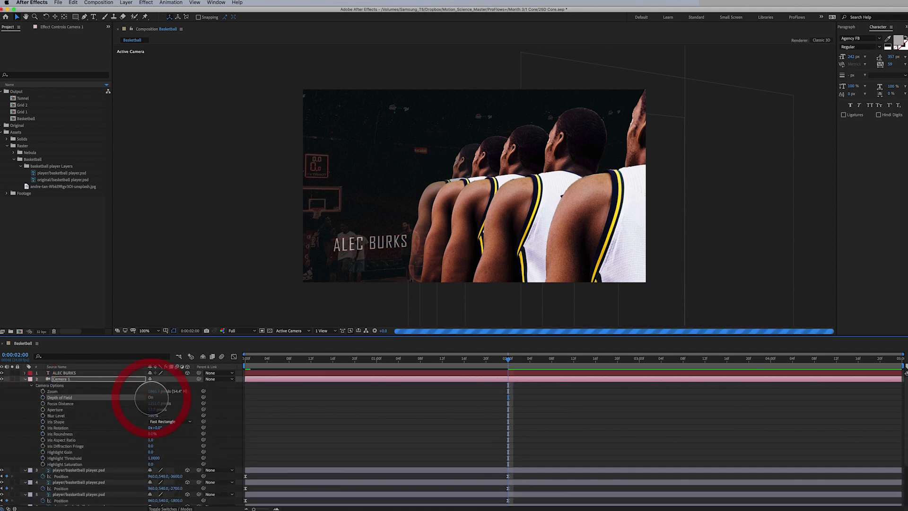
click(326, 331)
click(334, 345)
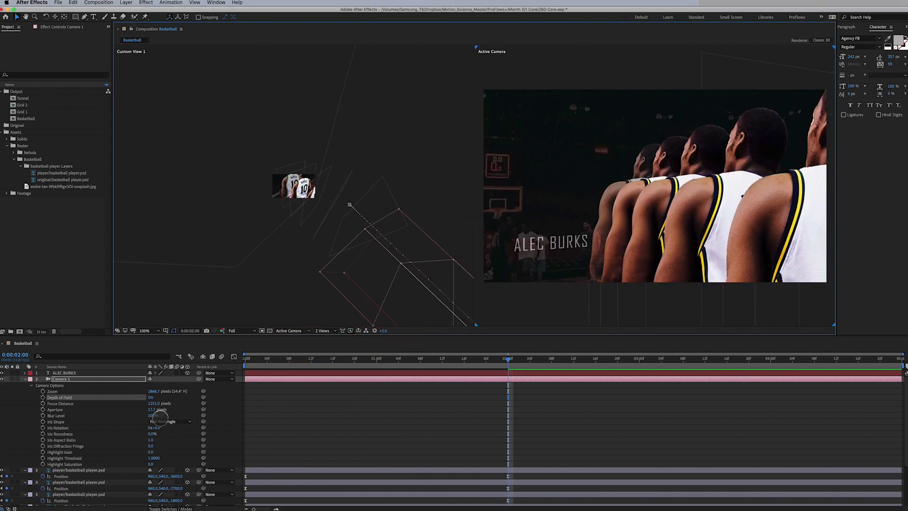
drag(153, 408, 229, 416)
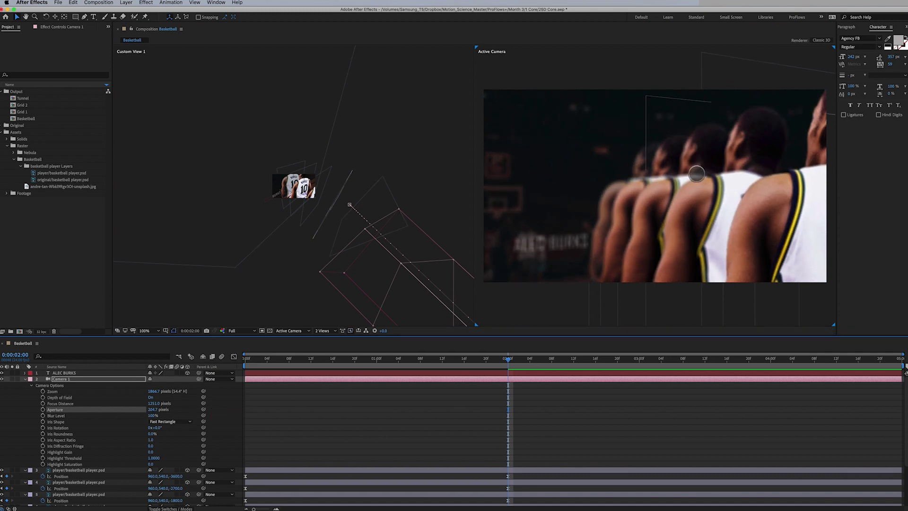
Step: Adjust Focus Distance so the focal plane lands on the ALEC BURKS text
click(692, 155)
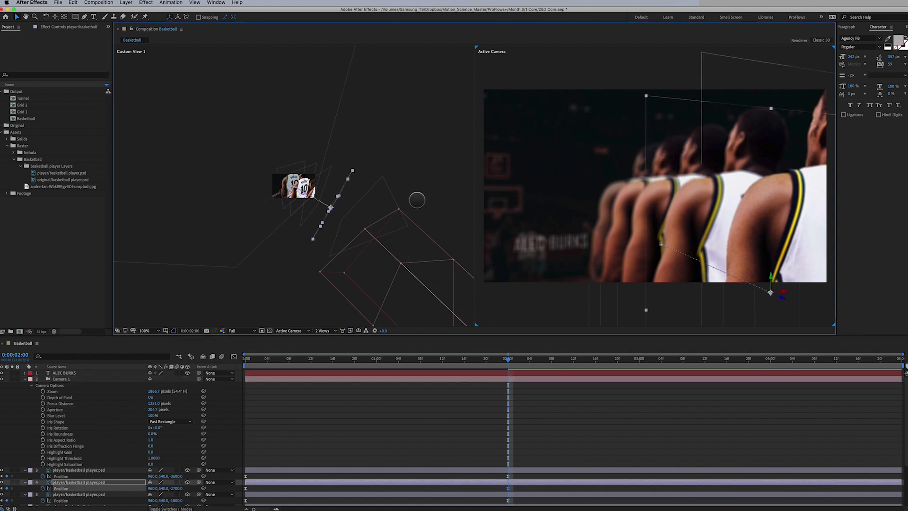
click(311, 202)
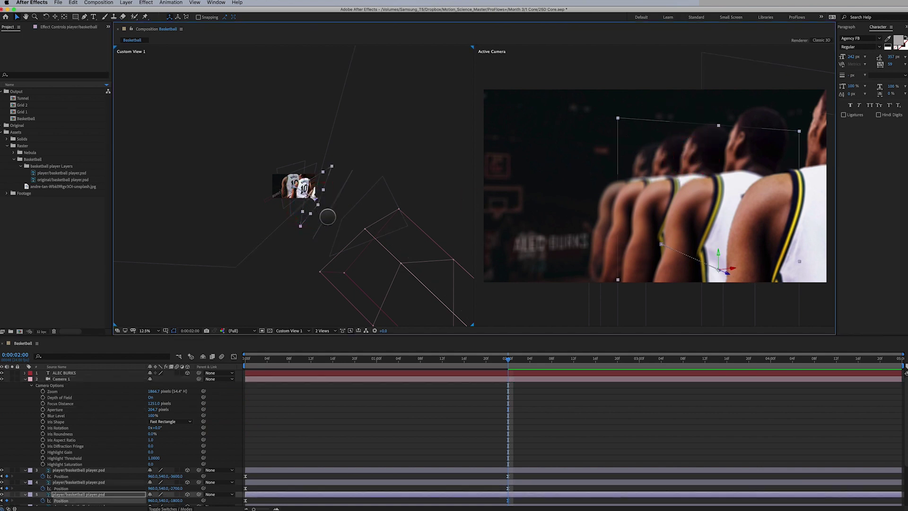
click(158, 403)
drag(153, 410, 594, 317)
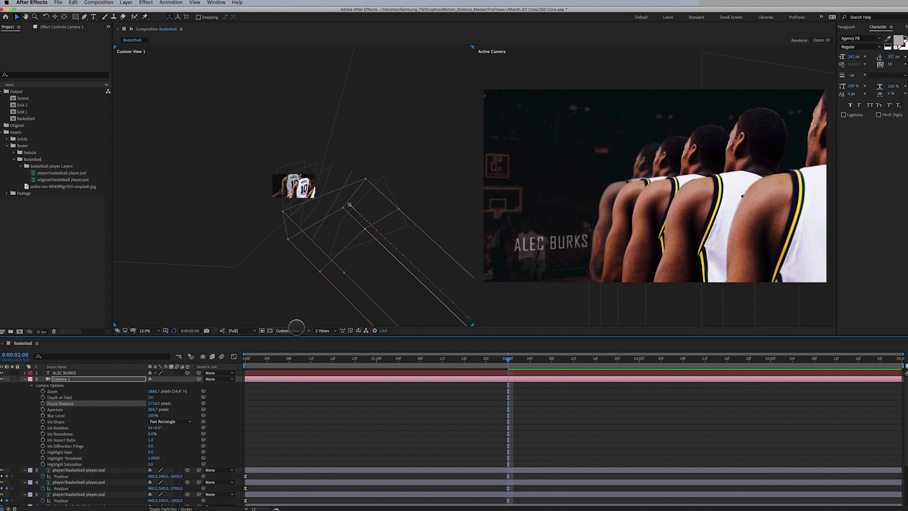
Step: Show the left view from Top, then set Focus Distance to 3657 px and Aperture to 717.7 px
click(303, 331)
click(293, 373)
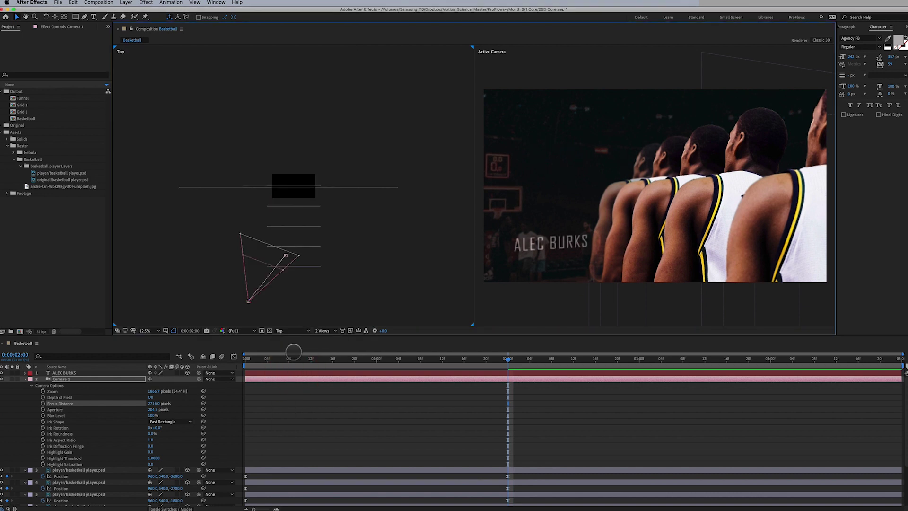
click(664, 213)
click(289, 220)
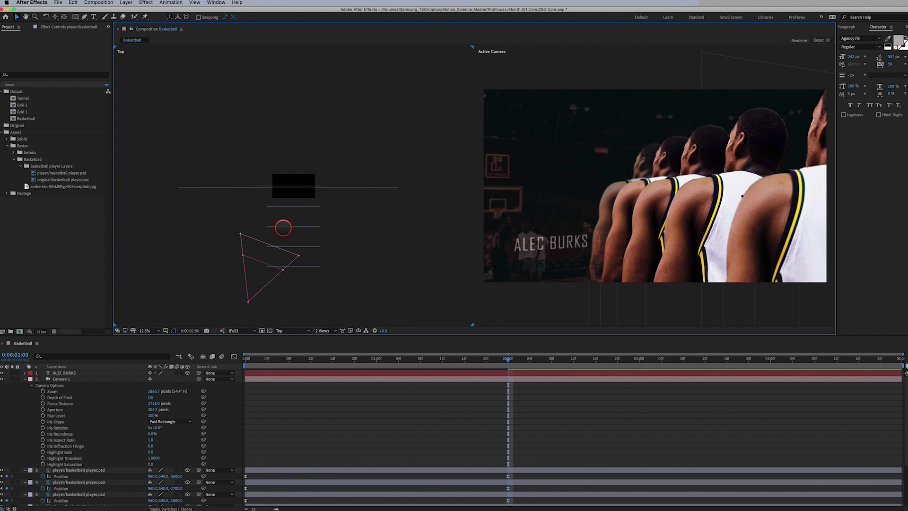
click(293, 226)
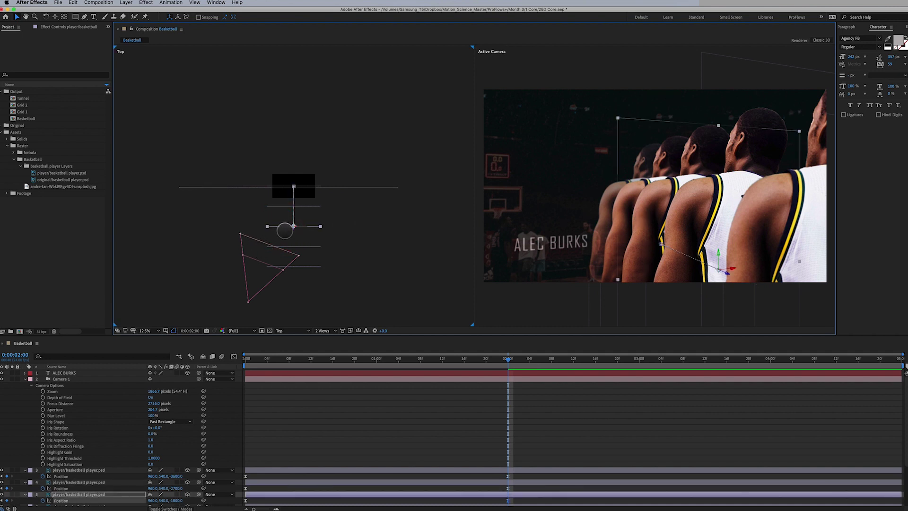
key(period)
drag(282, 265, 326, 205)
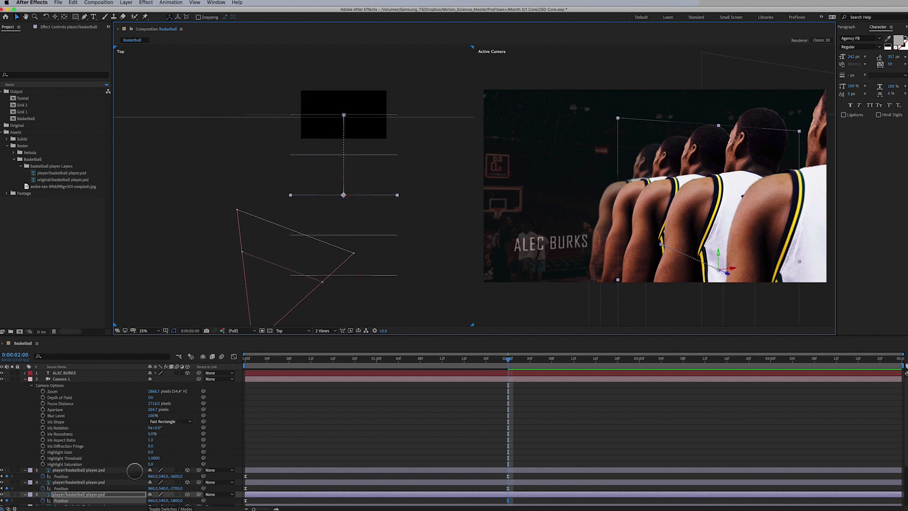
drag(163, 410, 448, 361)
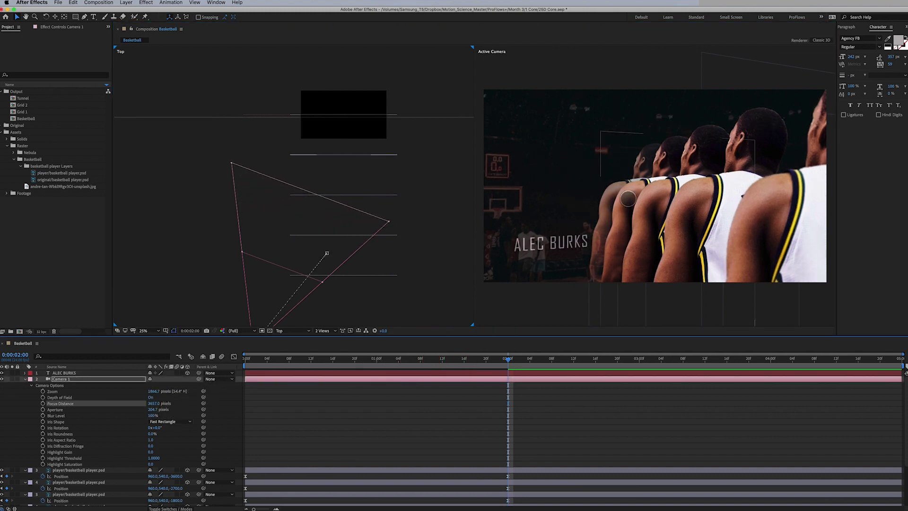
drag(154, 409, 347, 410)
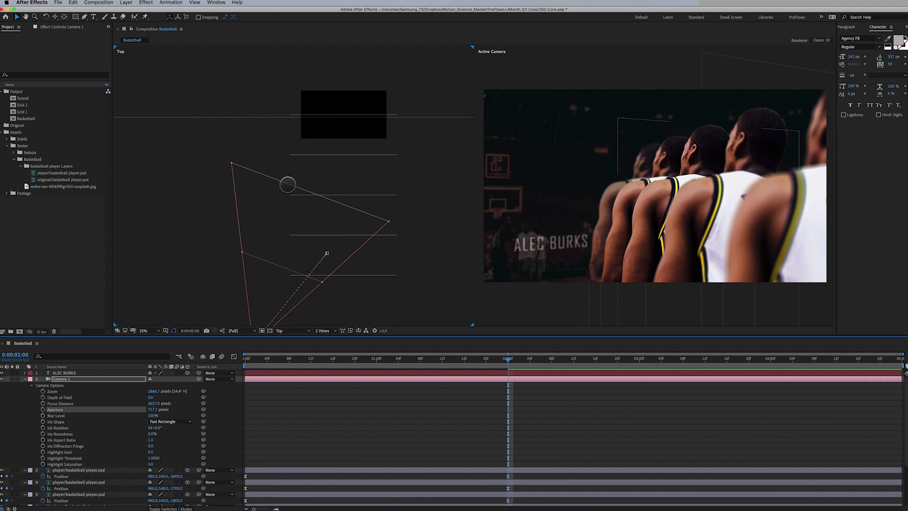
Step: Move ALEC BURKS in depth from Top view, shrink it to about two-thirds, and raise it in frame
click(71, 373)
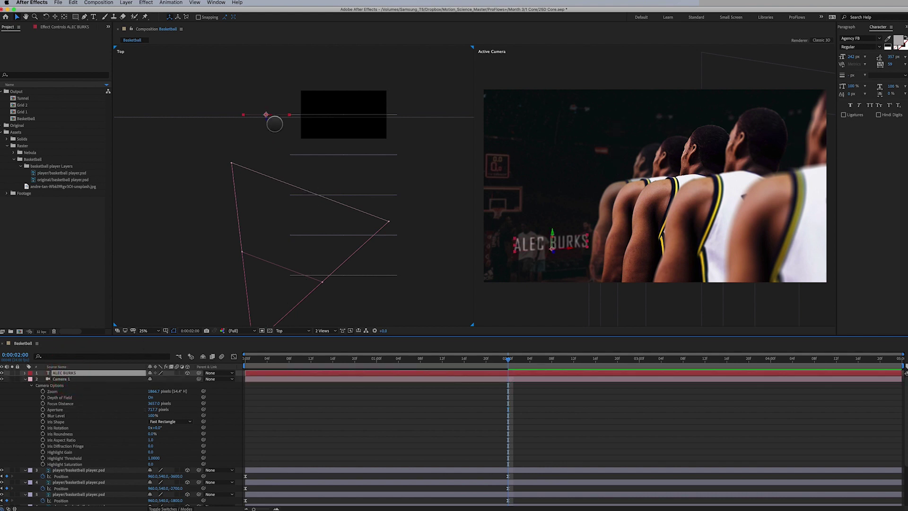
drag(266, 119, 270, 178)
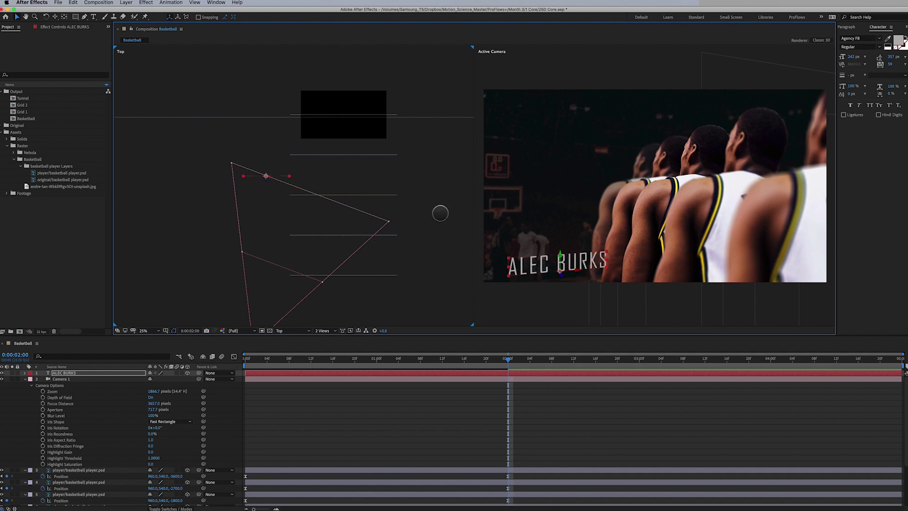
key(s)
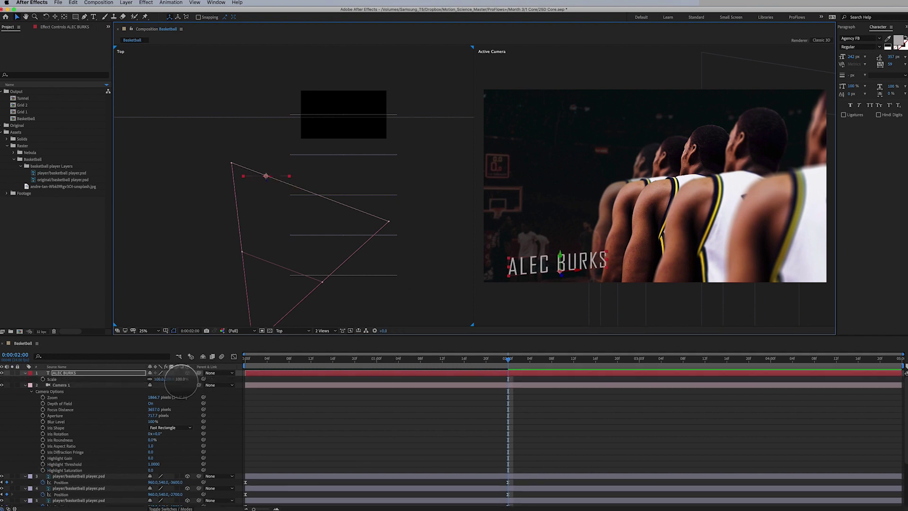
mouse_move(180, 382)
mouse_down()
mouse_move(179, 389)
mouse_move(177, 378)
mouse_up()
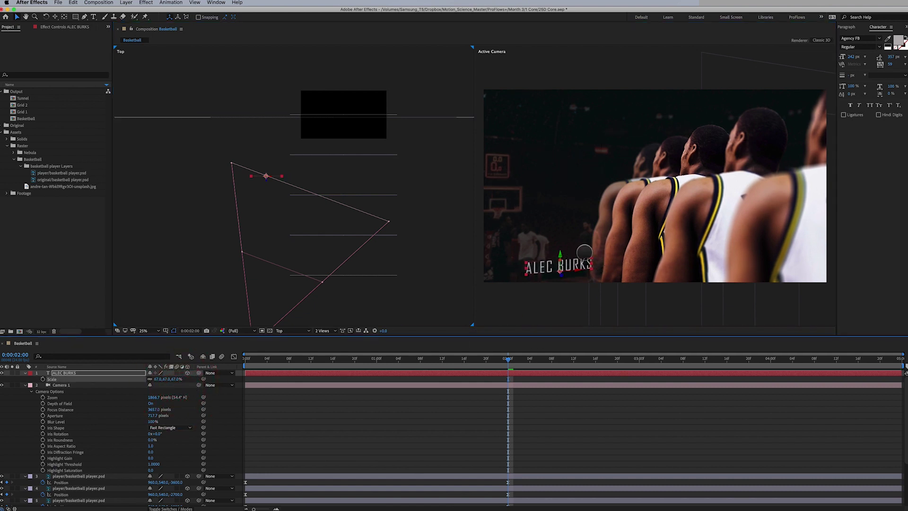
click(563, 248)
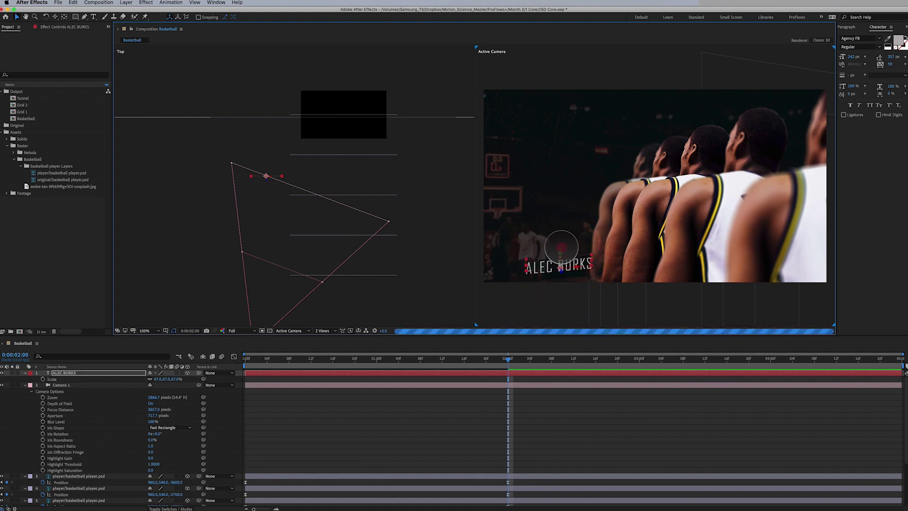
mouse_move(562, 246)
mouse_down()
mouse_move(573, 167)
mouse_move(571, 226)
mouse_up()
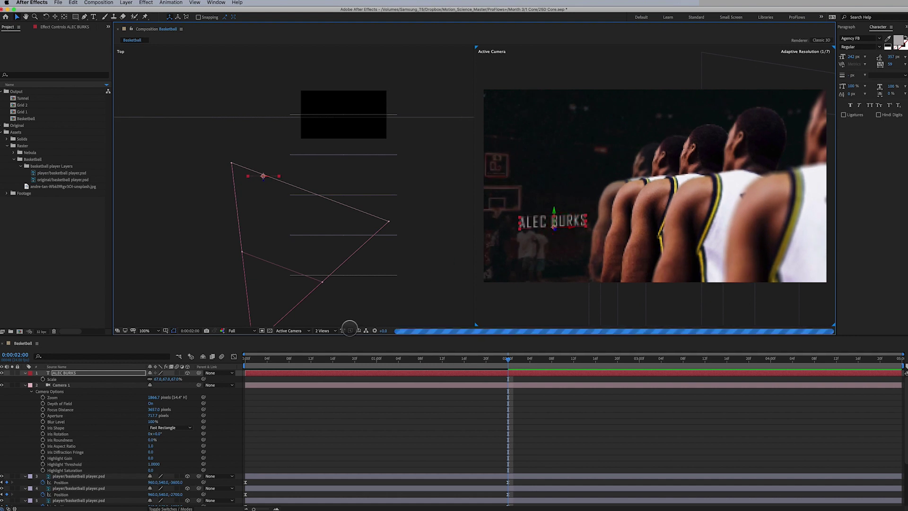
Step: Return to 1 View and play a preview of the camera push-back animation
click(334, 331)
click(334, 339)
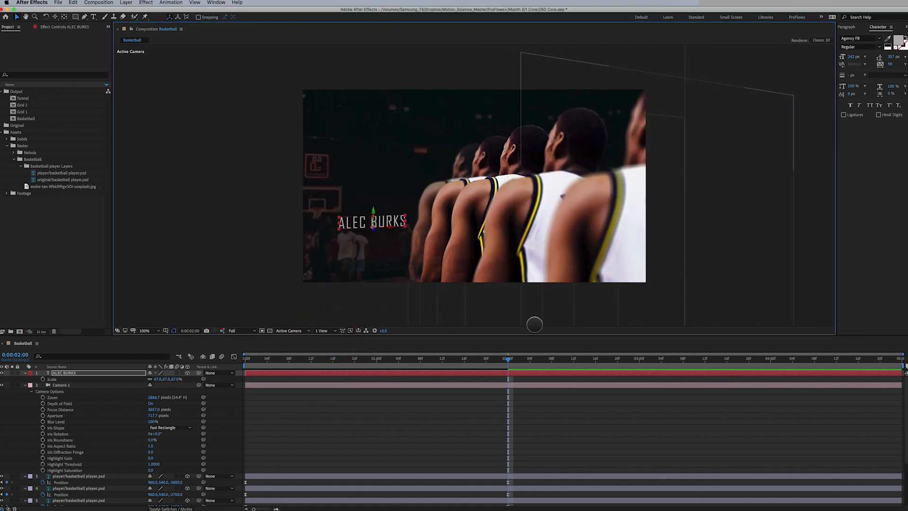
click(44, 337)
key(space)
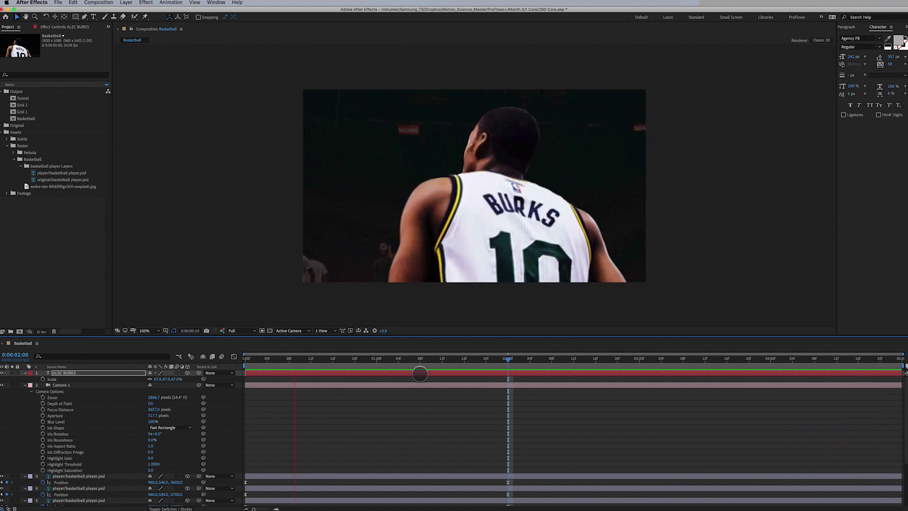
click(639, 361)
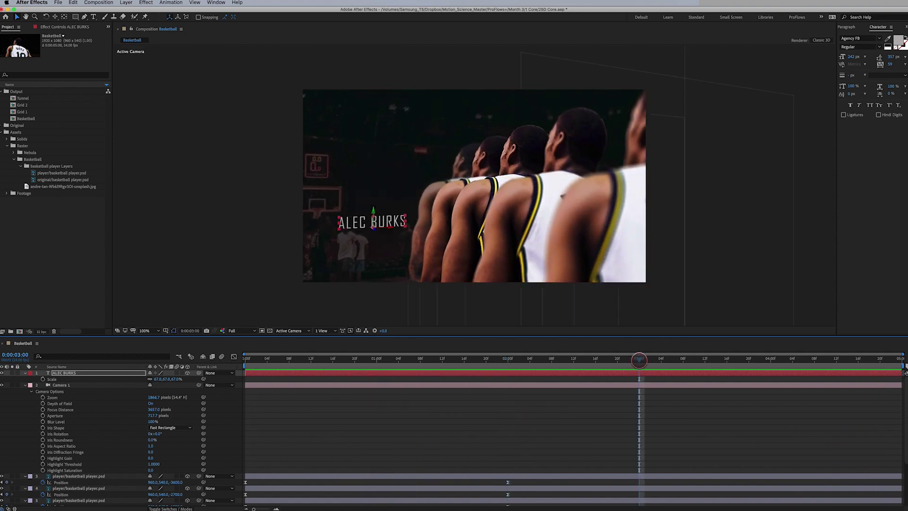
key(space)
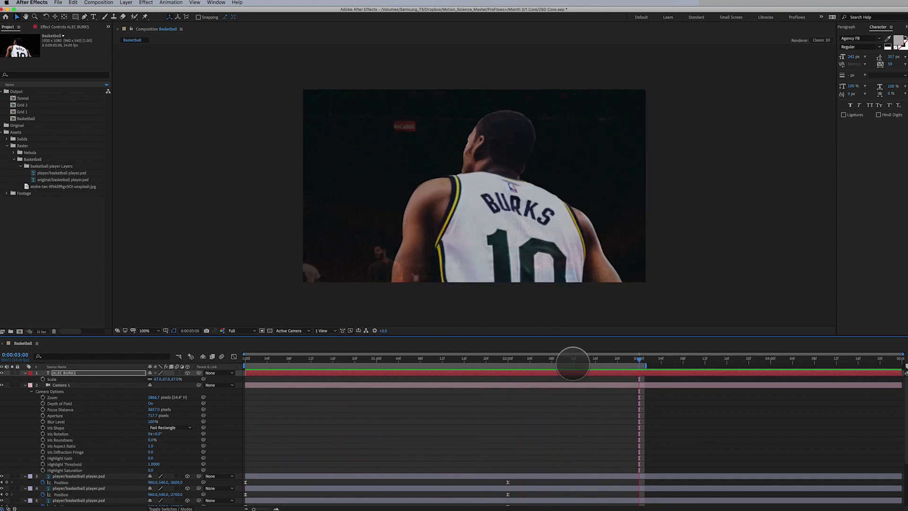
Step: Set the background photo's X Position to 2400
click(508, 360)
scroll(78, 423, down, 5)
click(90, 472)
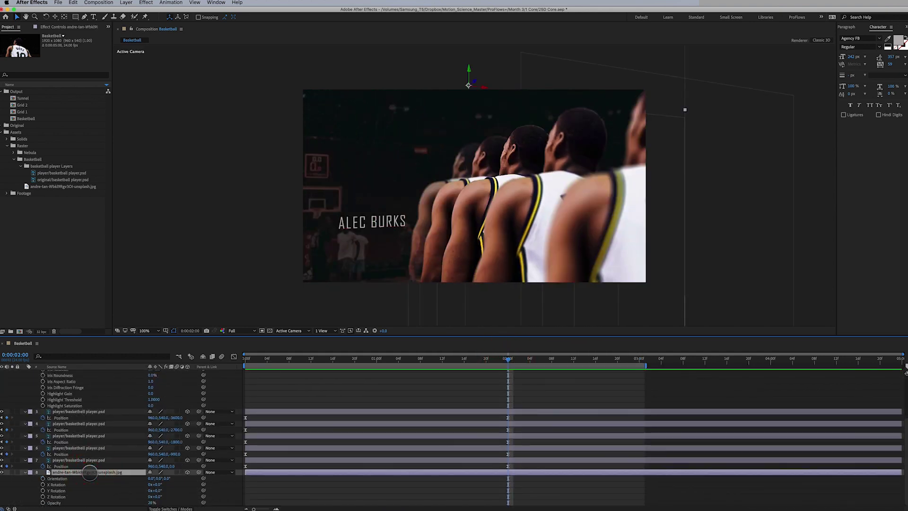
key(p)
click(150, 502)
text(240)
key(Return)
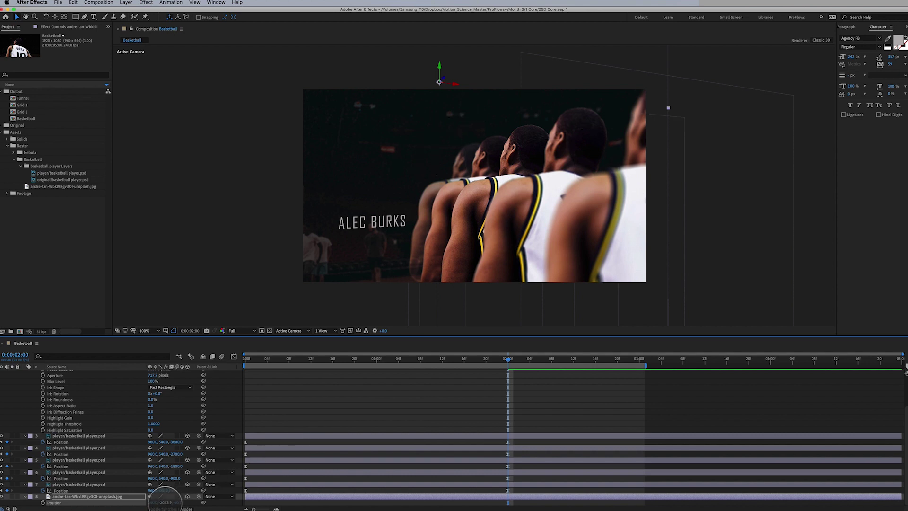
key(F2)
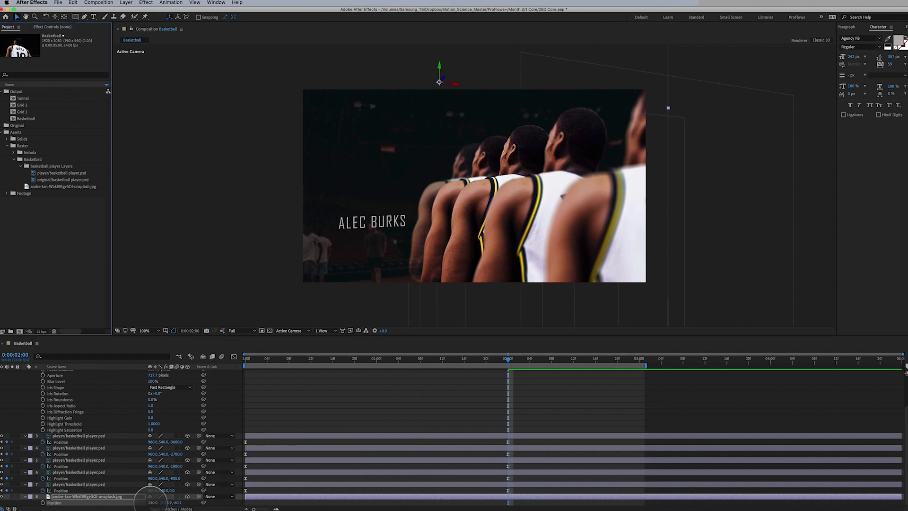
click(150, 502)
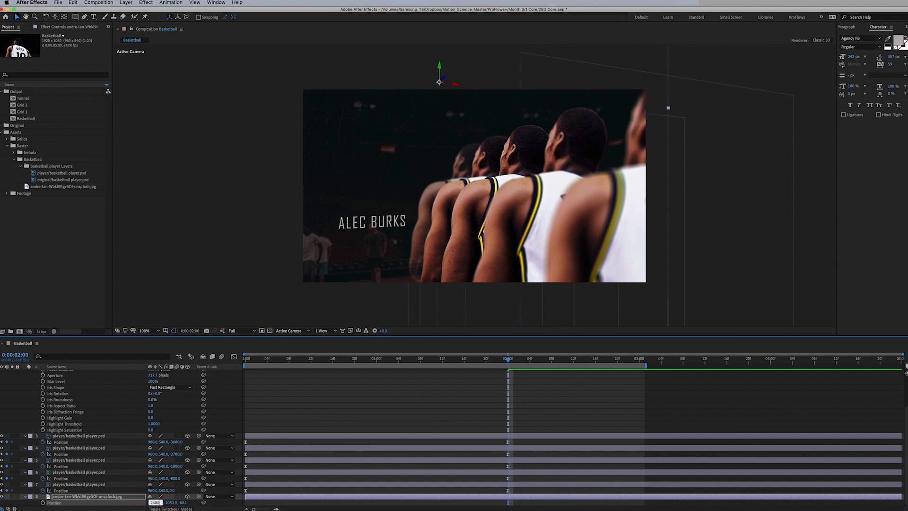
key(Return)
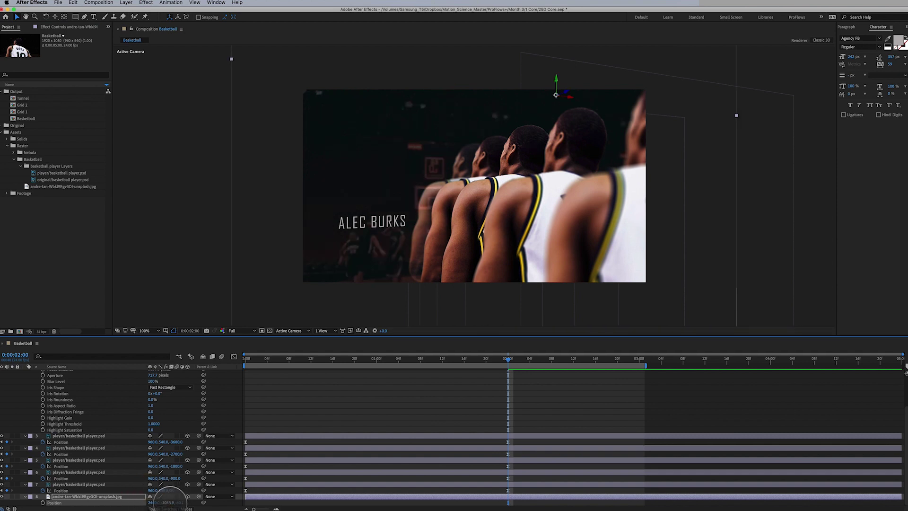
Step: Raise the background photo, setting its Y Position to -1300 and dragging it higher
click(170, 502)
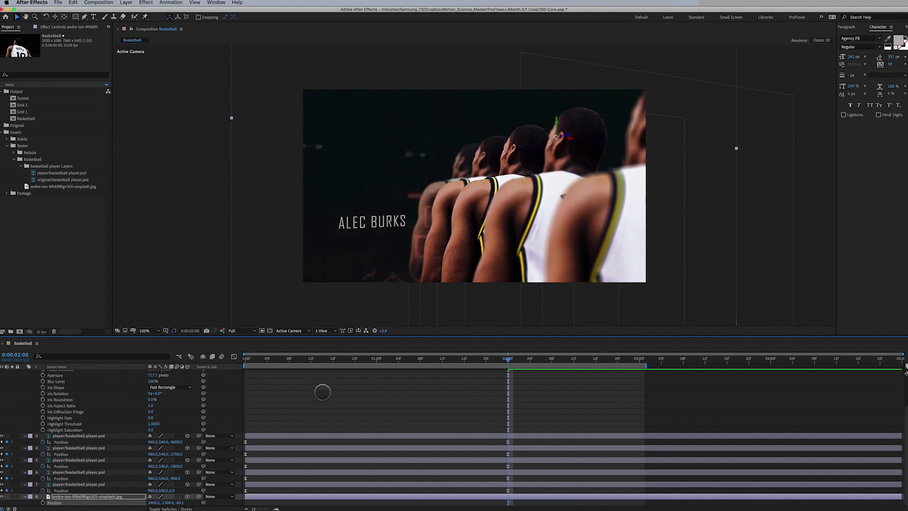
drag(556, 118, 544, 7)
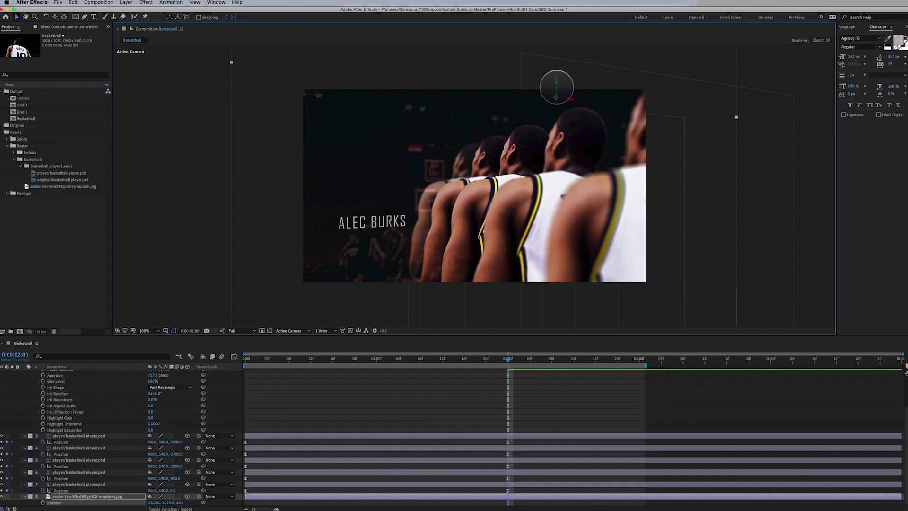
drag(556, 87, 543, 6)
click(169, 502)
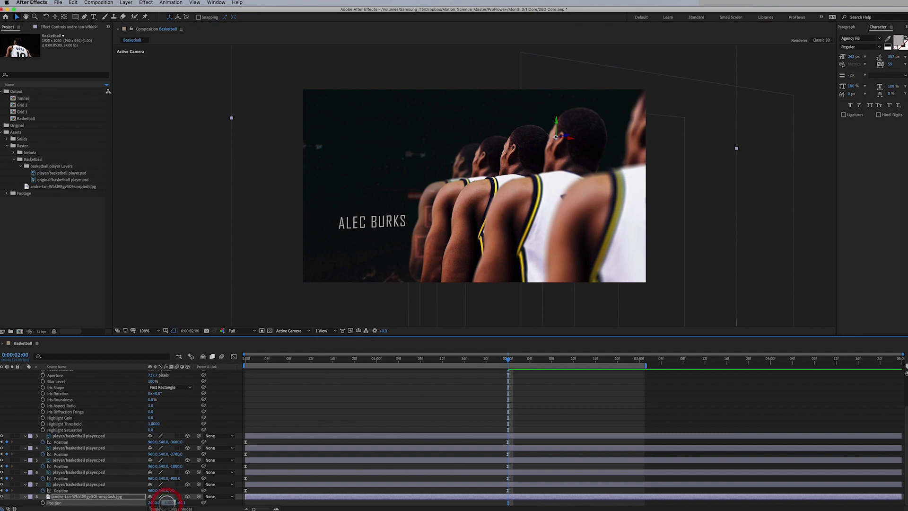
key(Return)
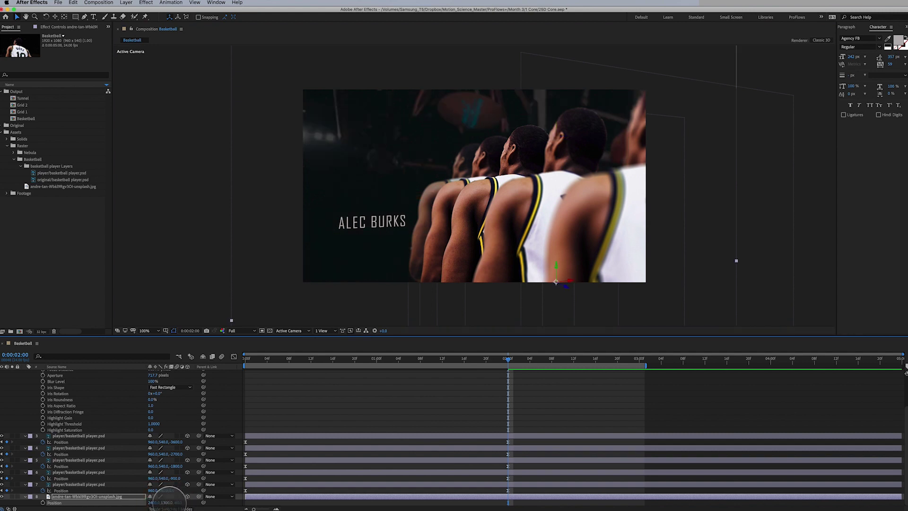
text(-1300)
key(Return)
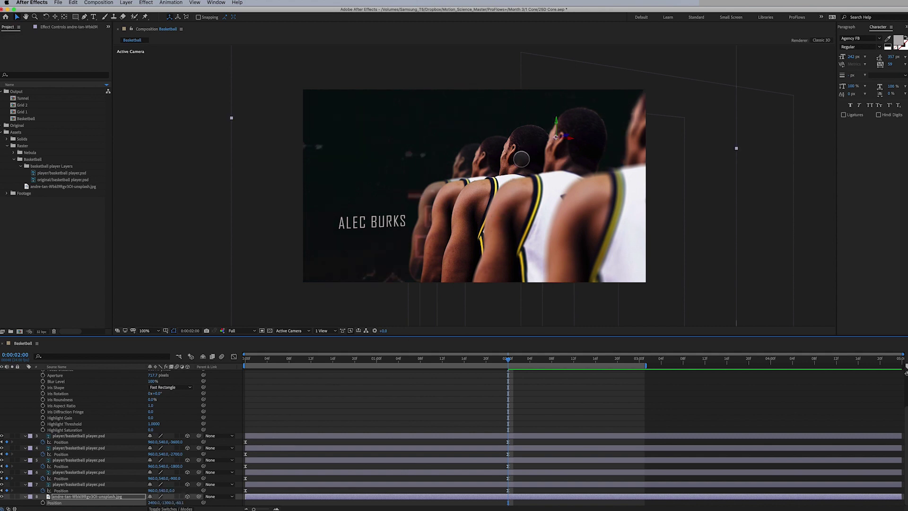
drag(515, 163, 439, 92)
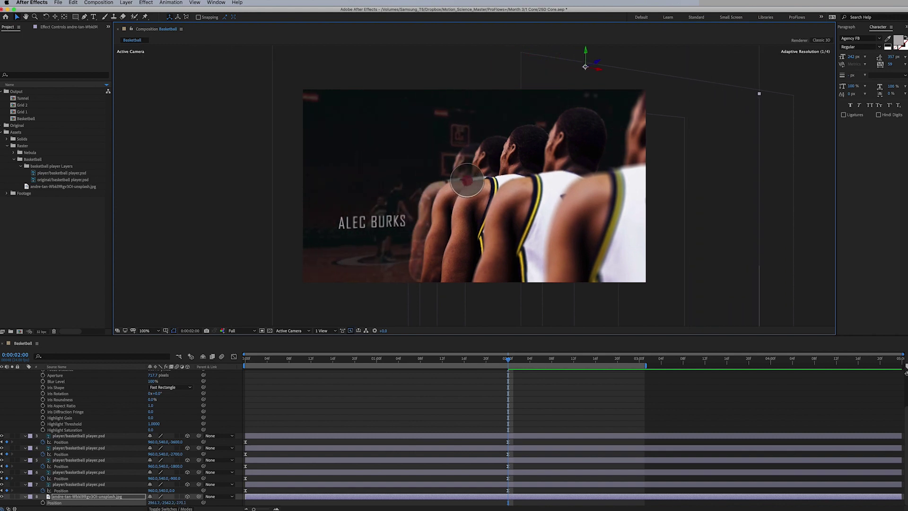
mouse_move(470, 179)
mouse_down()
mouse_move(490, 179)
mouse_move(467, 177)
mouse_up()
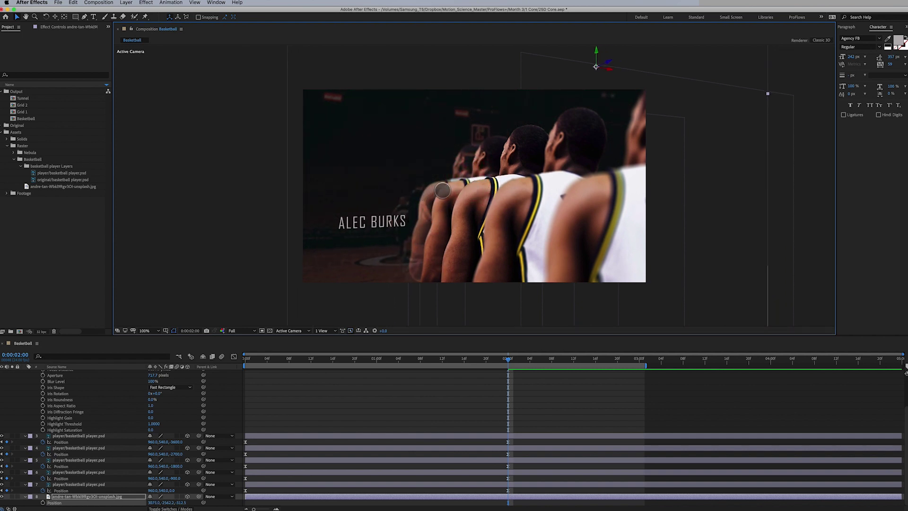
Step: Solo the front player copy (layer 7) and the court background (layer 8), showing Opacity
click(78, 485)
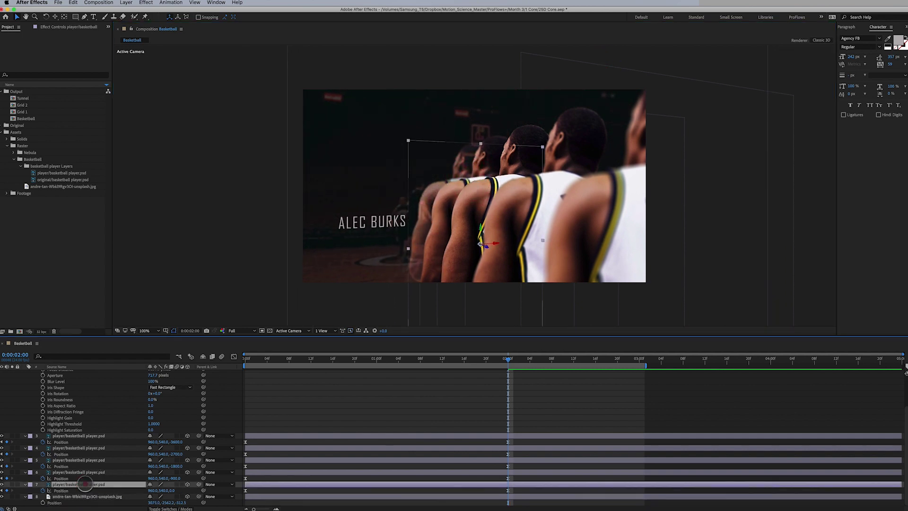
click(12, 485)
click(12, 497)
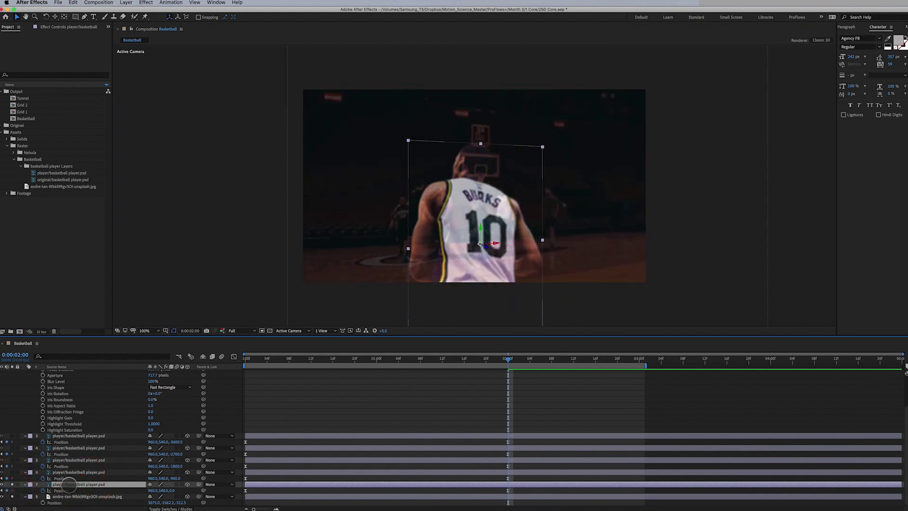
key(t)
click(84, 496)
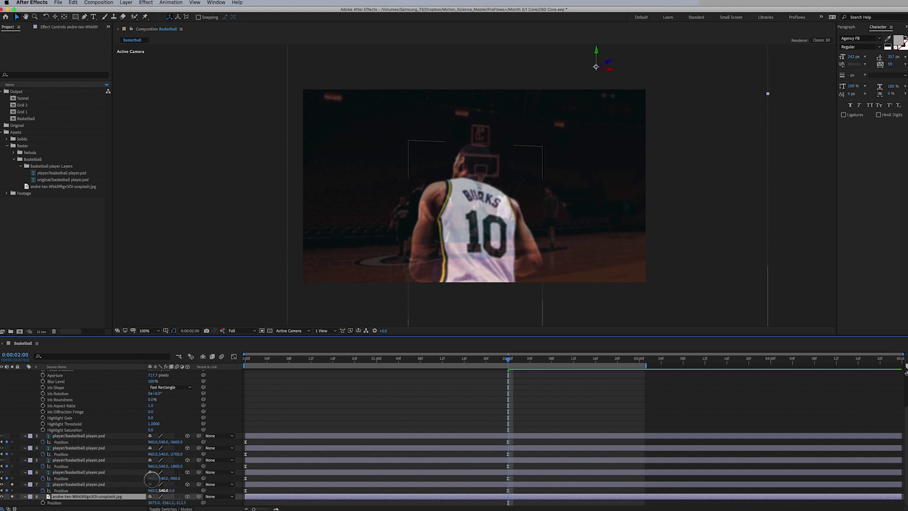
Step: Create a new adjustment layer from Layer > New, name it 'Cutter', then deselect it
click(132, 3)
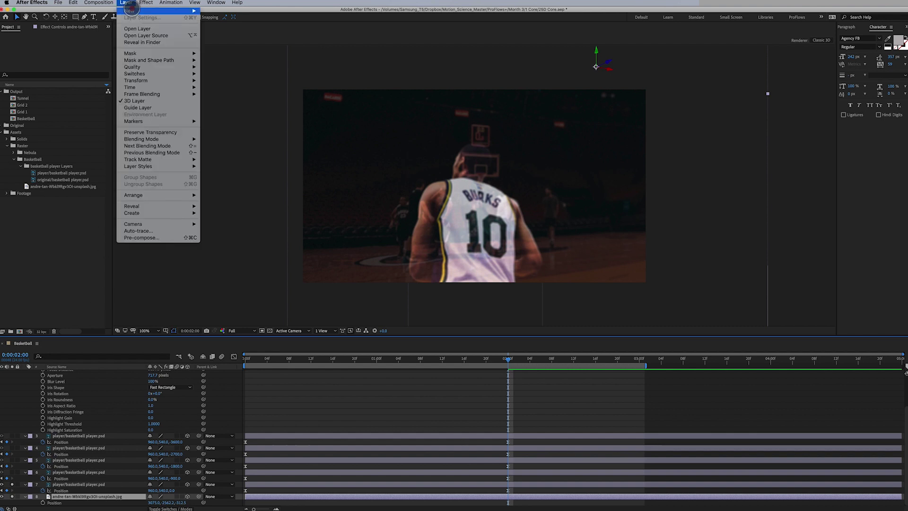
mouse_move(192, 10)
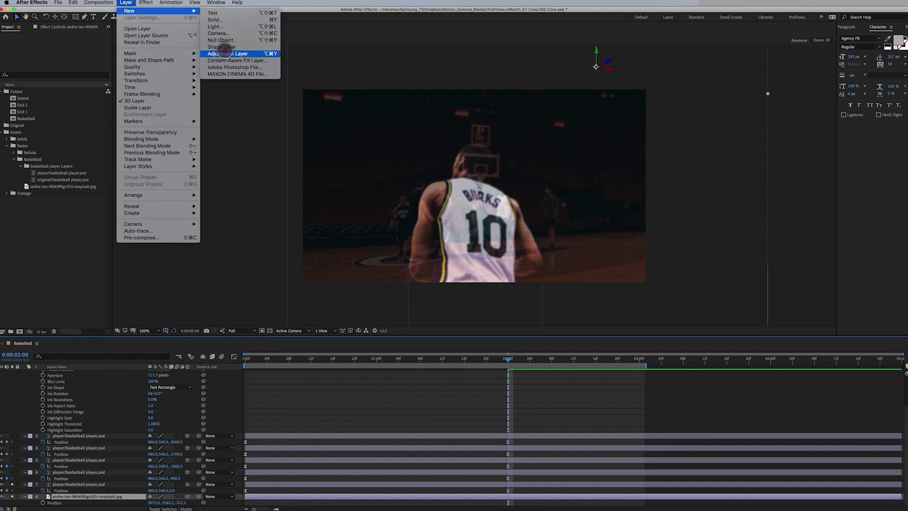
click(226, 54)
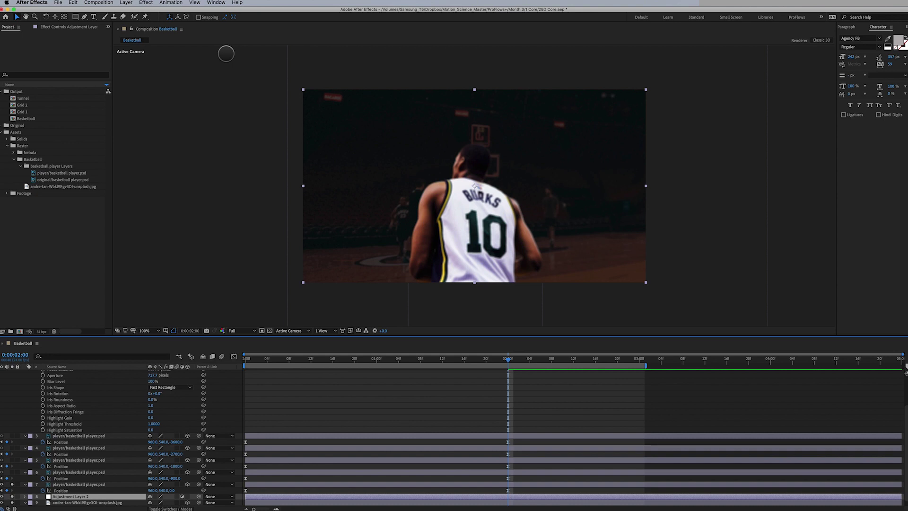
click(81, 496)
key(Return)
text(Cut)
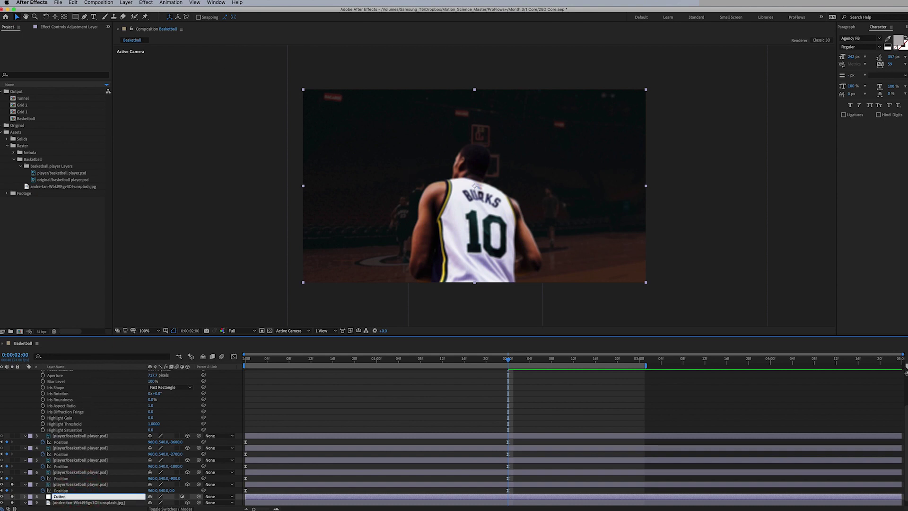
text(ter)
key(Return)
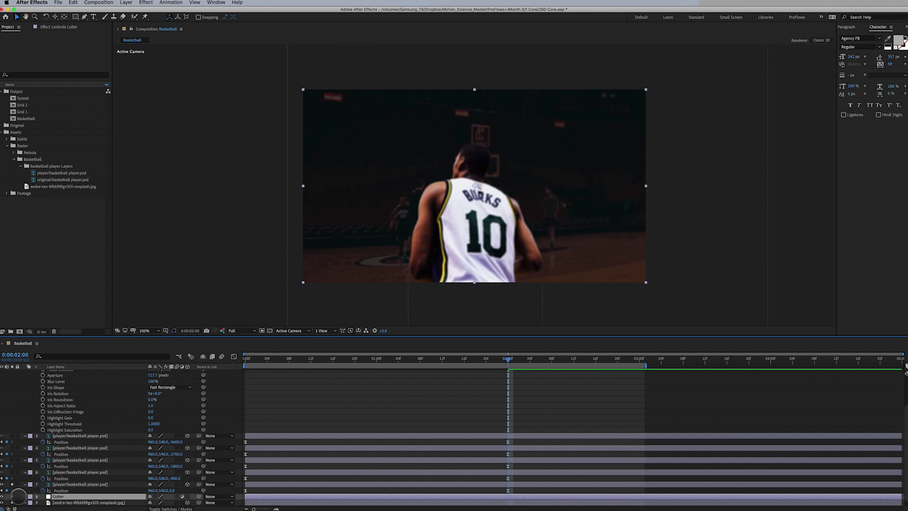
key(F2)
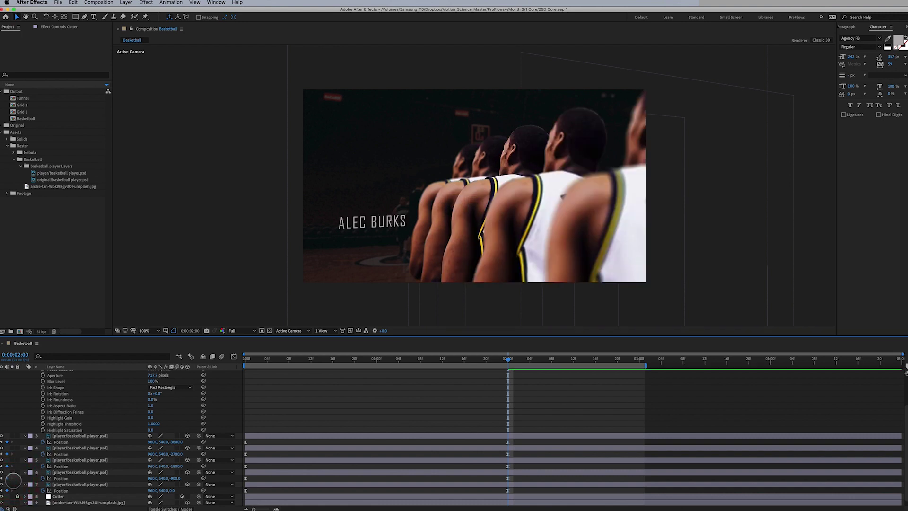
Step: Show all layers' keyframes, stop the preview and scrub through the camera push-back
key(ctrl+a)
key(u)
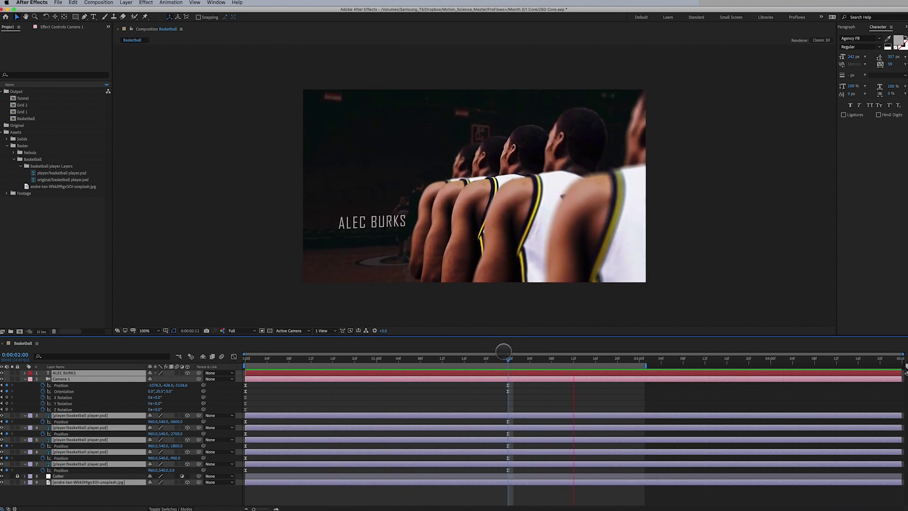
key(space)
drag(465, 368, 559, 376)
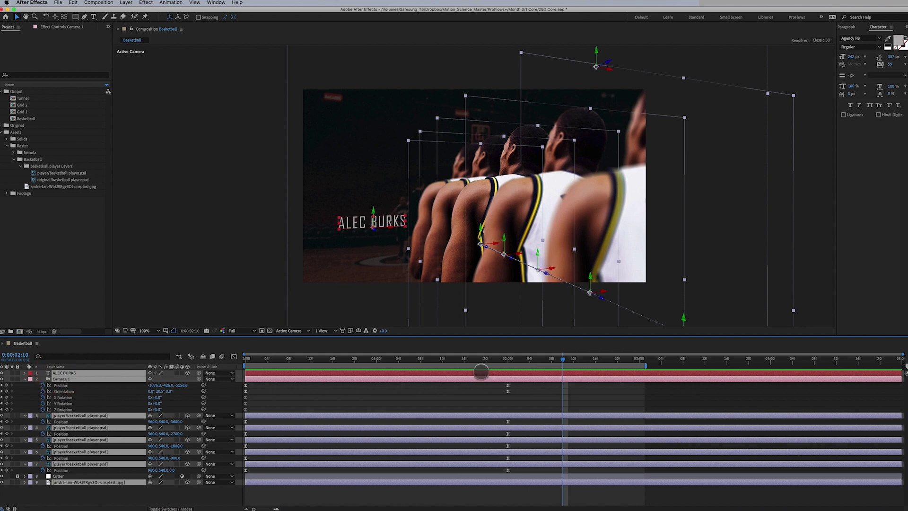
Step: Duplicate Camera 1 into Camera 2 and collapse the other layers' properties
click(58, 379)
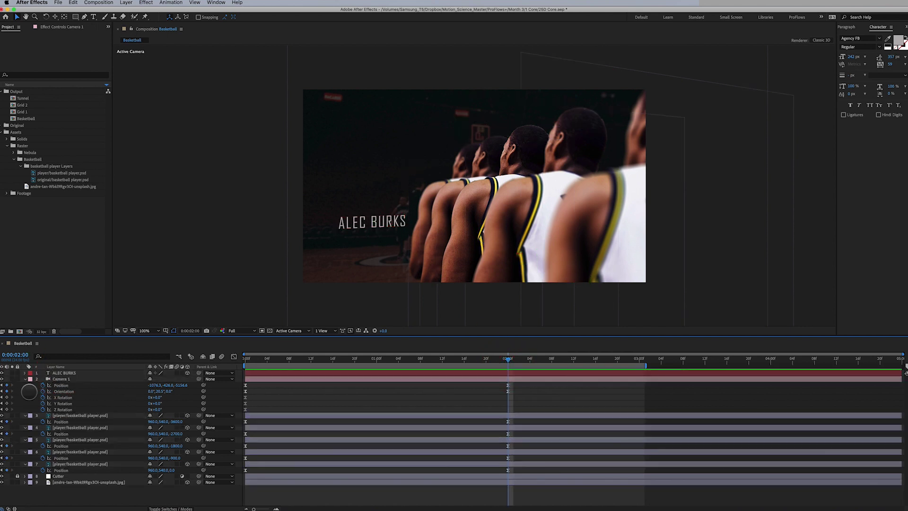
key(super+d)
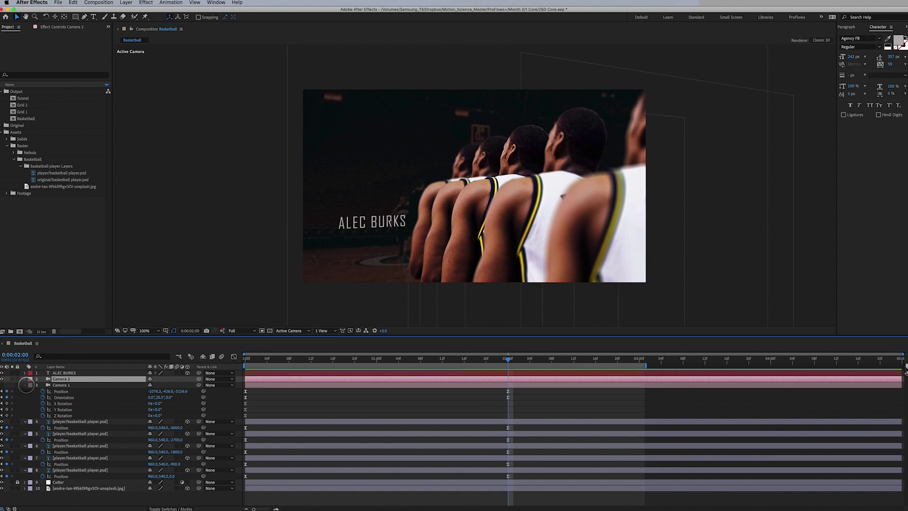
click(25, 384)
key(u)
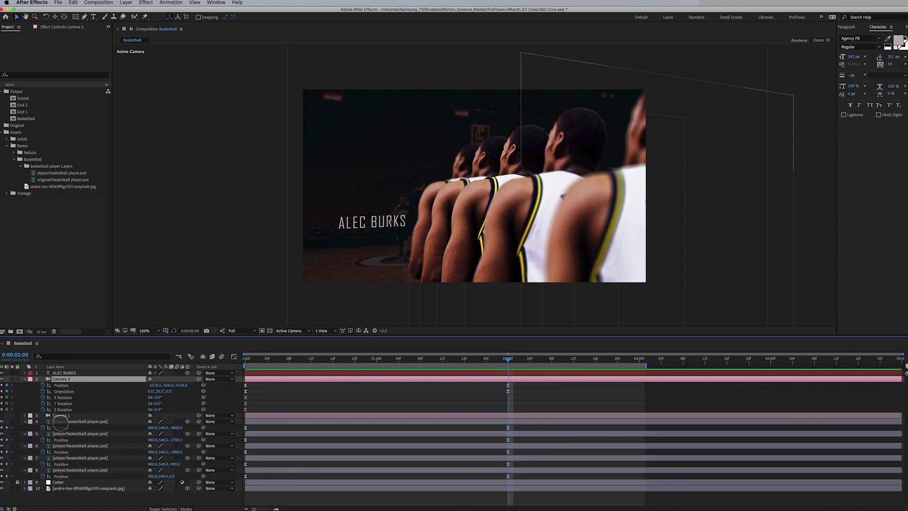
click(63, 420)
shift+click(74, 470)
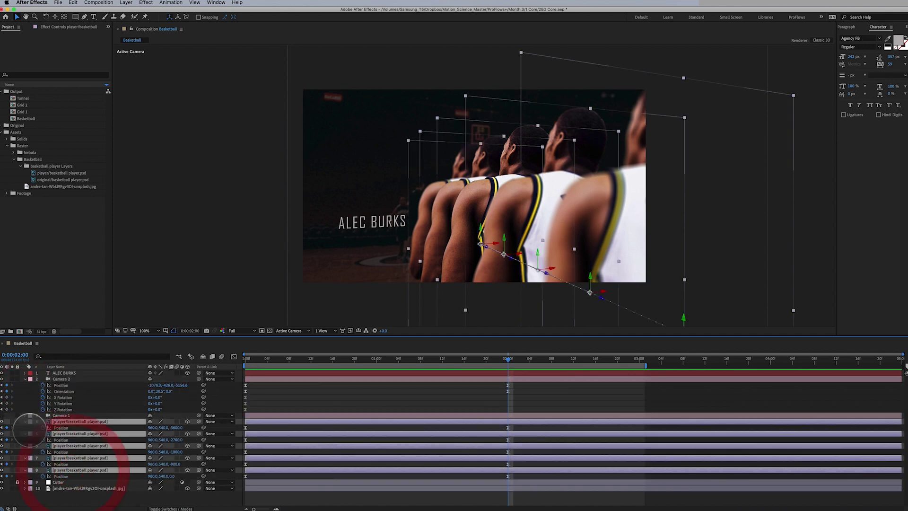
click(25, 421)
click(28, 396)
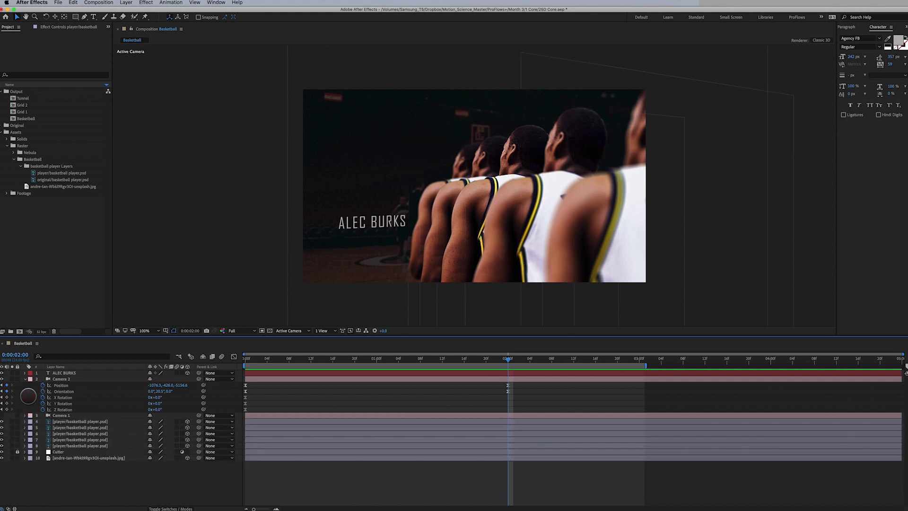
click(48, 381)
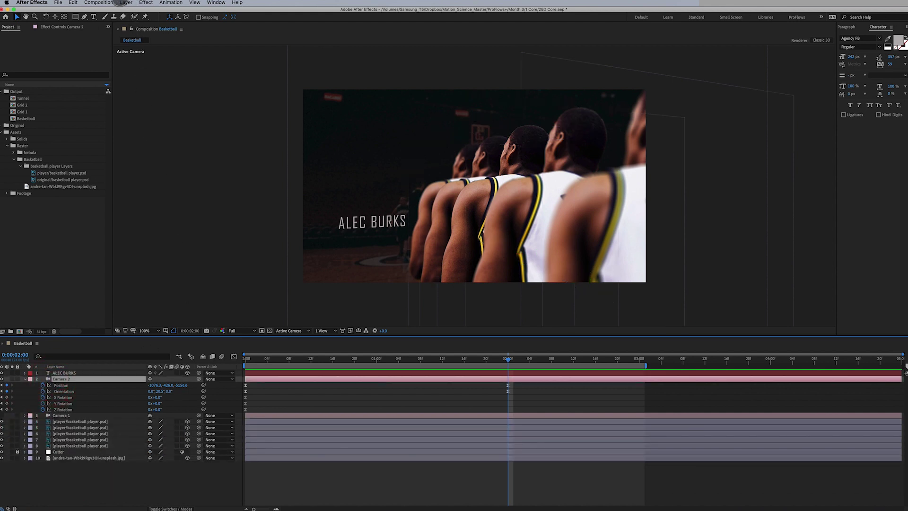
Step: Set Camera 2's type to Two-Node Camera and return to frame 0
click(99, 2)
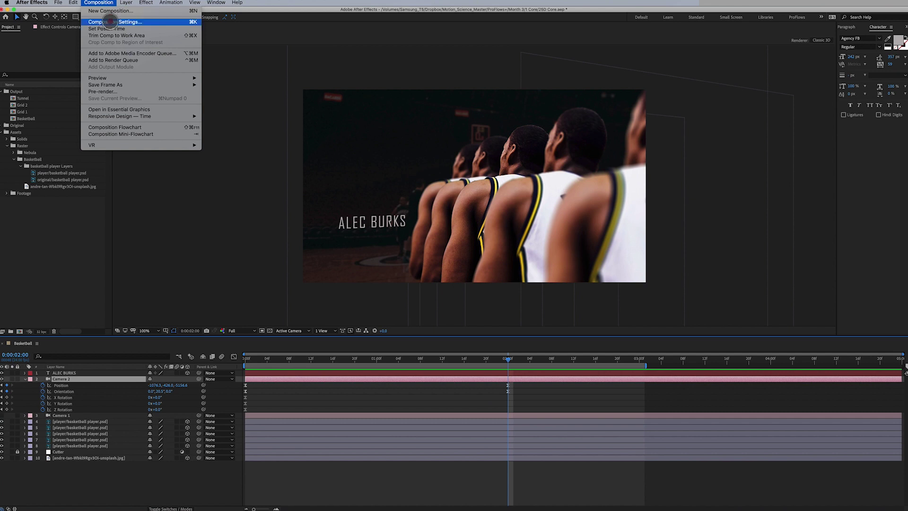
click(132, 17)
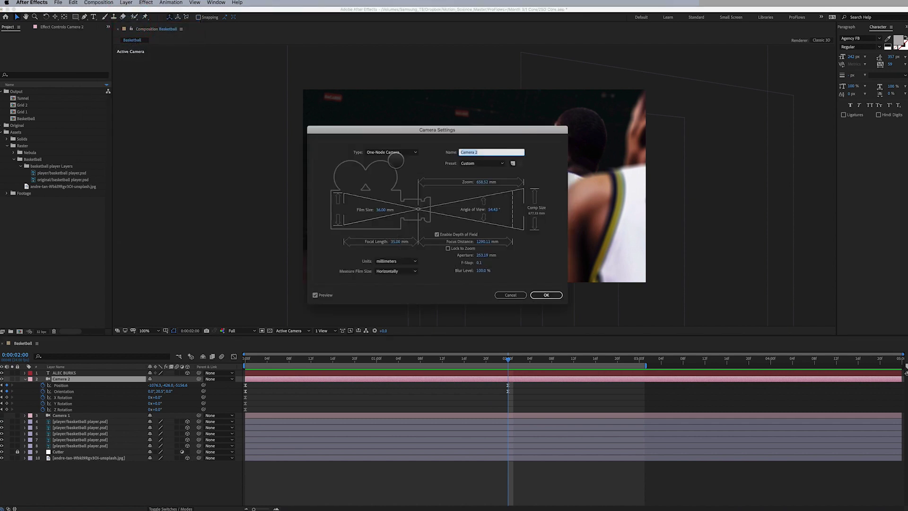
click(393, 153)
click(388, 160)
click(544, 295)
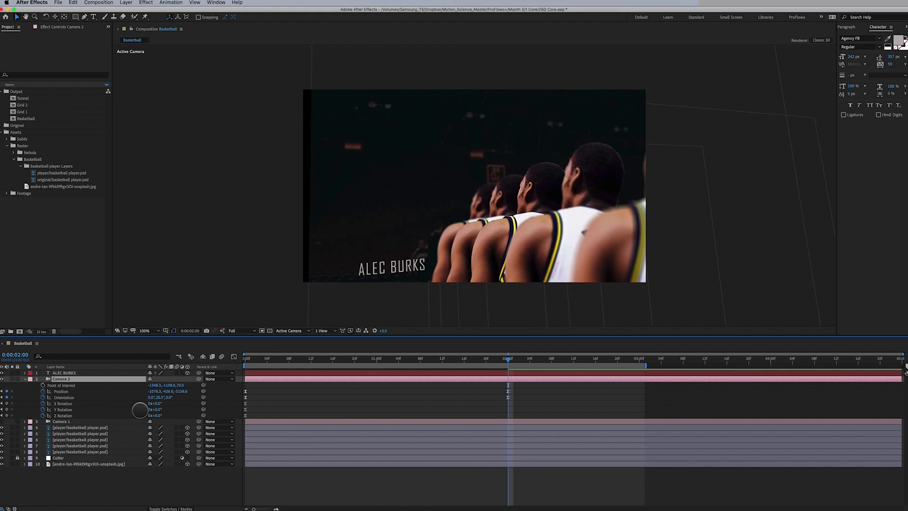
click(252, 365)
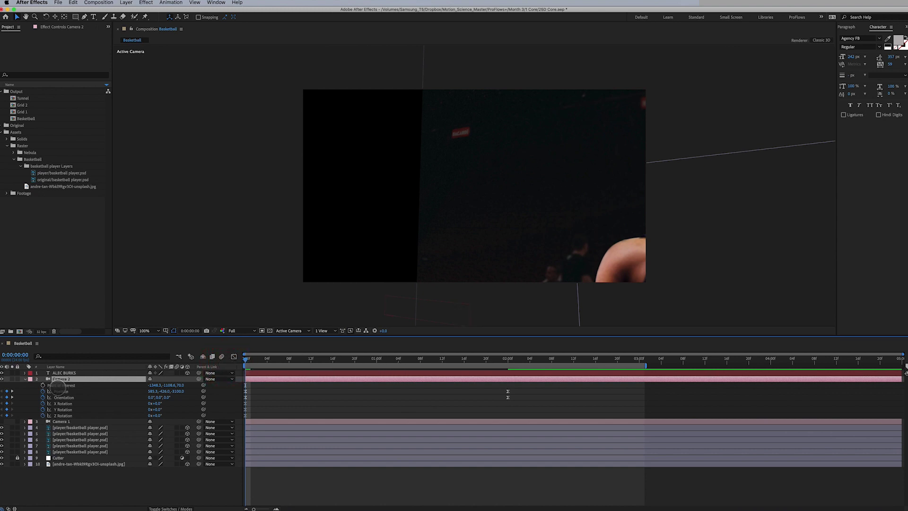
Step: Delete Camera 2's transform keyframes and reset its transform to defaults
click(25, 379)
click(26, 380)
drag(42, 398, 53, 438)
key(Delete)
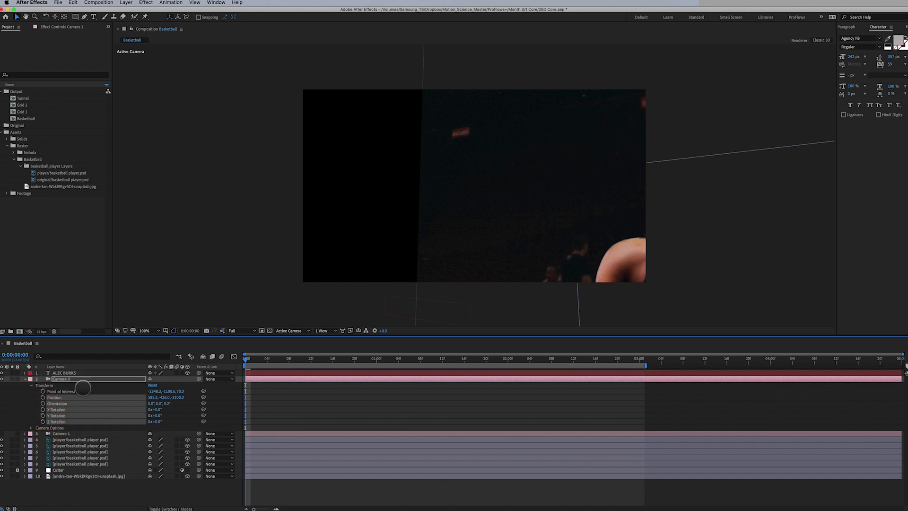
click(152, 384)
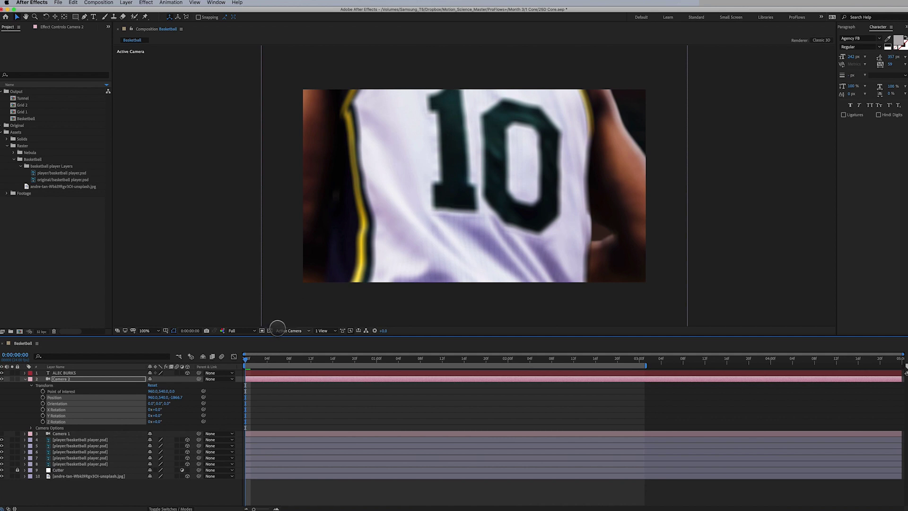
click(33, 402)
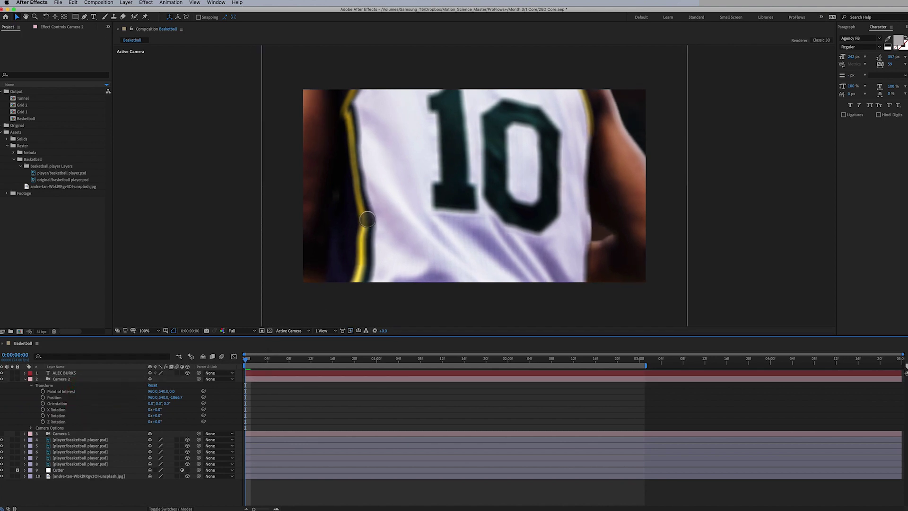
Step: Pan, dolly and track Camera 2 to frame the player's back showing BURKS 10
key(c)
drag(507, 178, 501, 255)
drag(491, 213, 483, 300)
drag(498, 196, 509, 245)
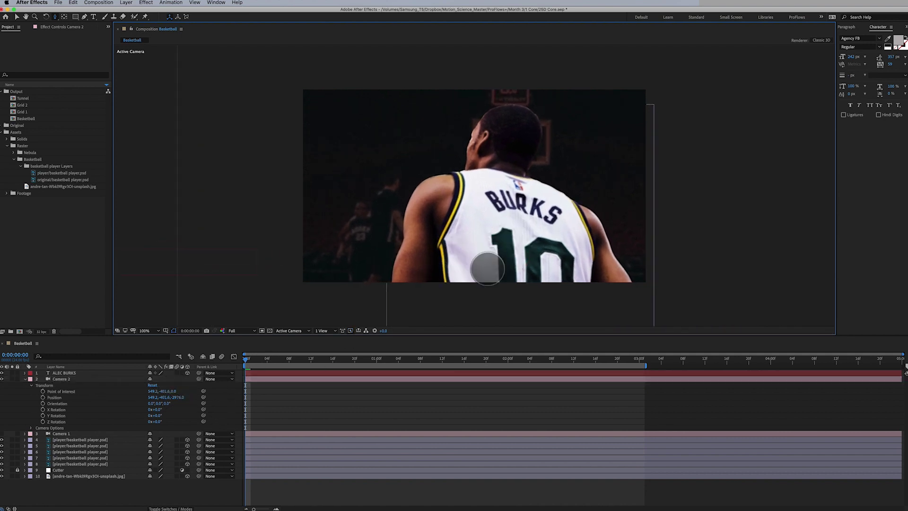
Step: Add a Camera 2 Position keyframe at frame 0 with Easy Ease In
click(43, 397)
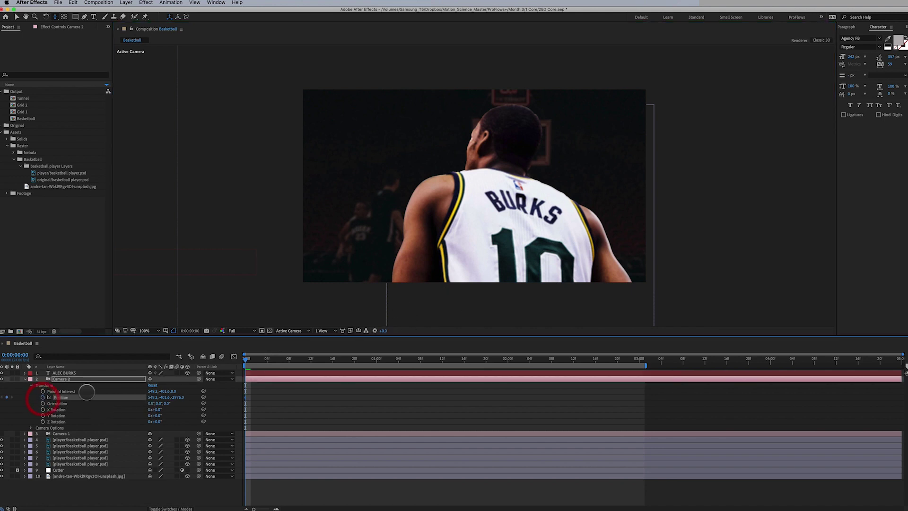
right_click(244, 398)
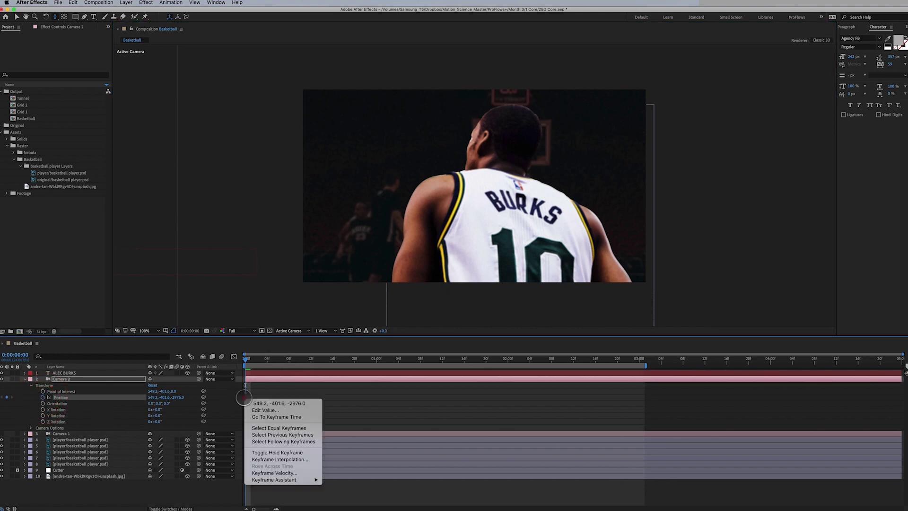
mouse_move(308, 480)
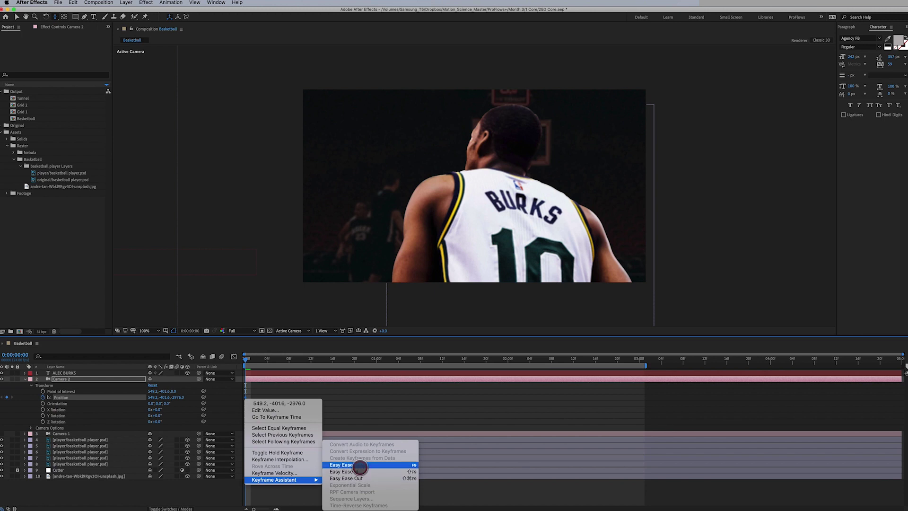
click(360, 471)
Step: At 2:00, scrub Camera 2's Position Z and X to reveal the player row
click(507, 359)
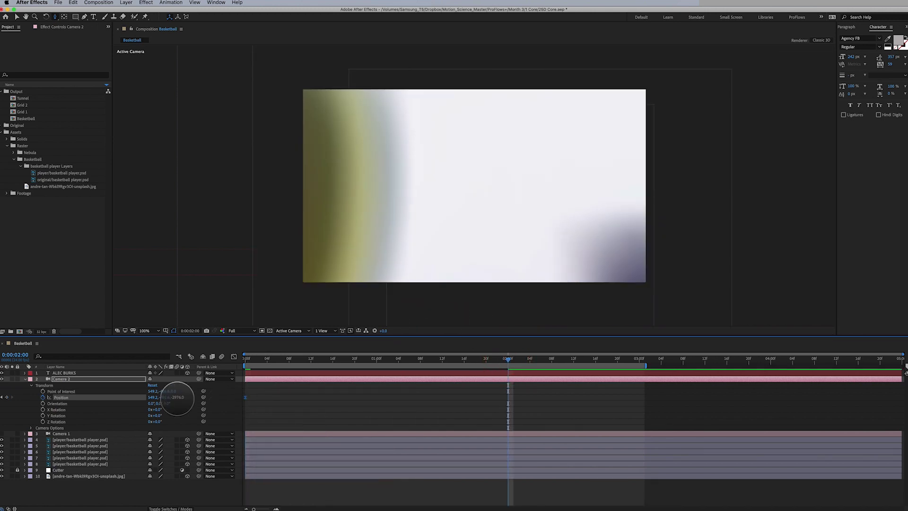
drag(176, 398, 3, 404)
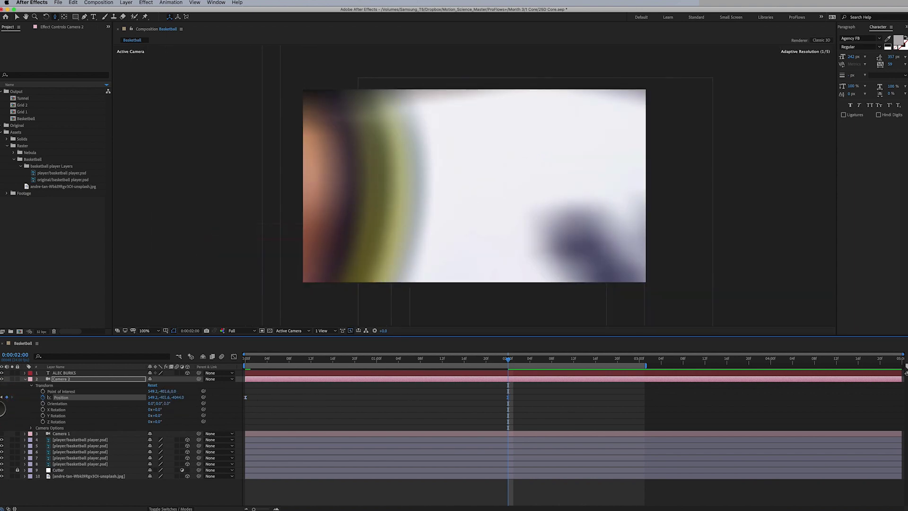
drag(184, 397, 12, 403)
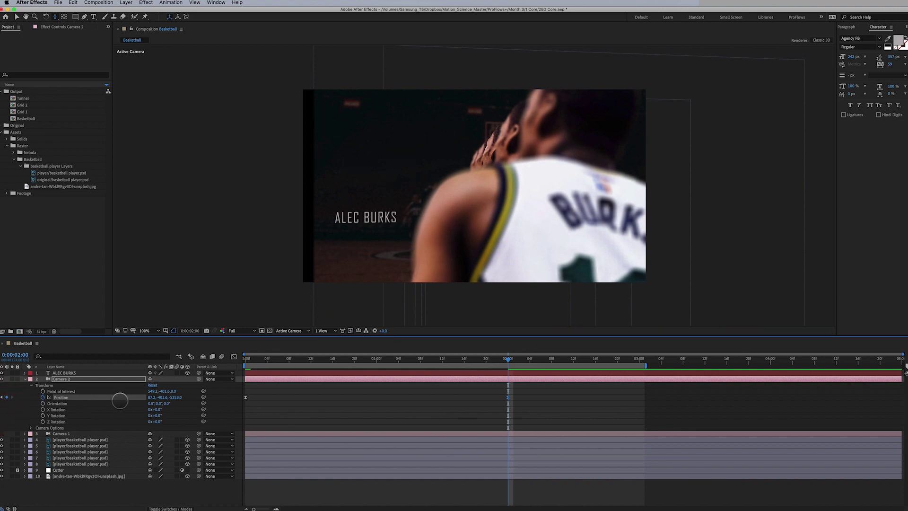
drag(151, 397, 29, 404)
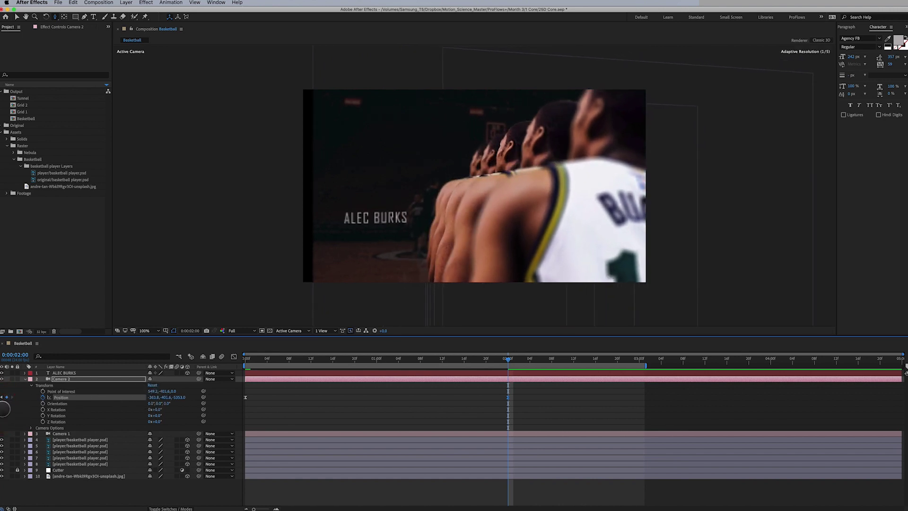
Step: Preview the 0-2 second camera move with a top view beside the camera view
click(324, 331)
click(334, 343)
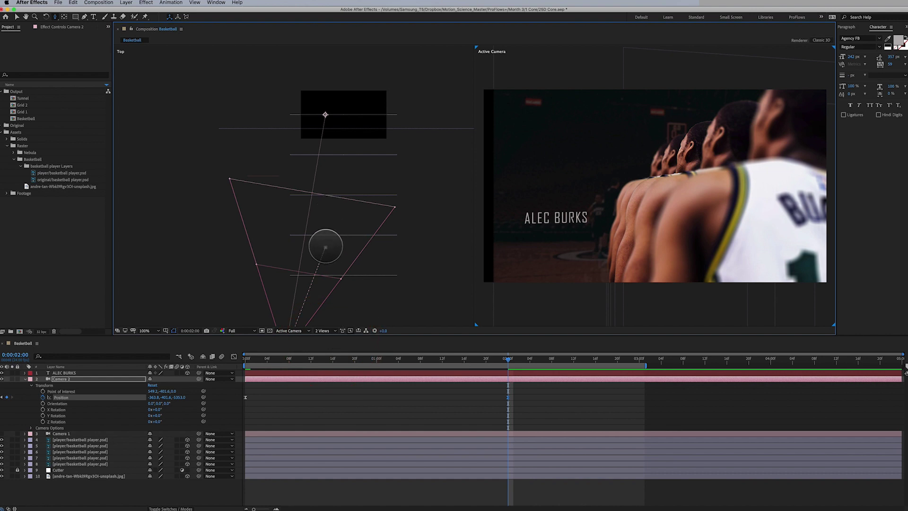
drag(504, 358, 434, 380)
key(space)
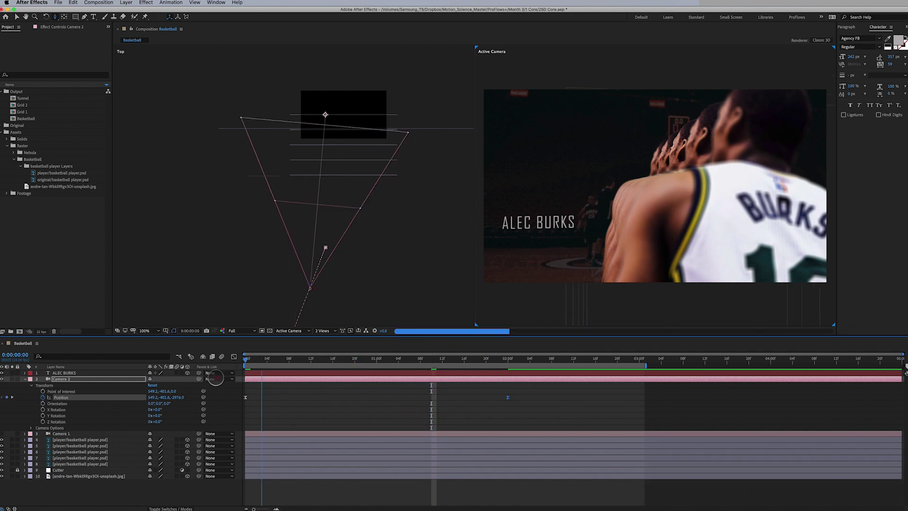
click(507, 373)
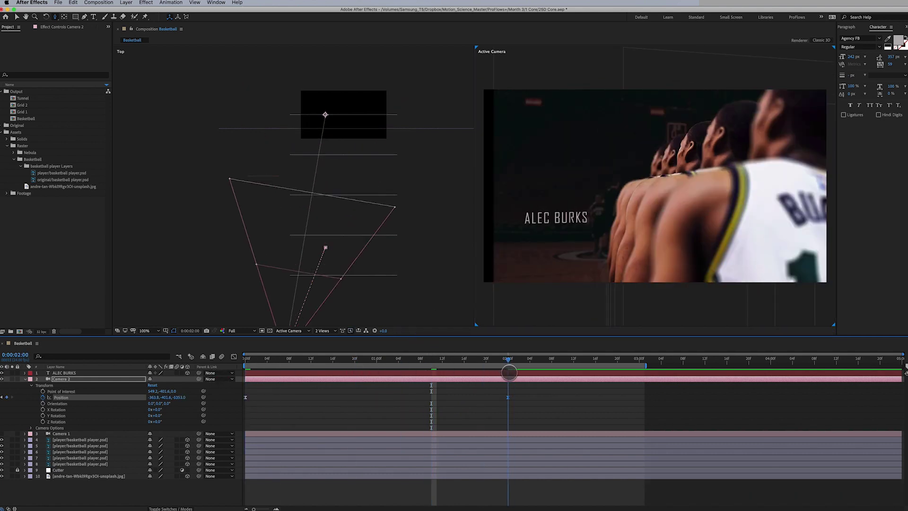
click(509, 372)
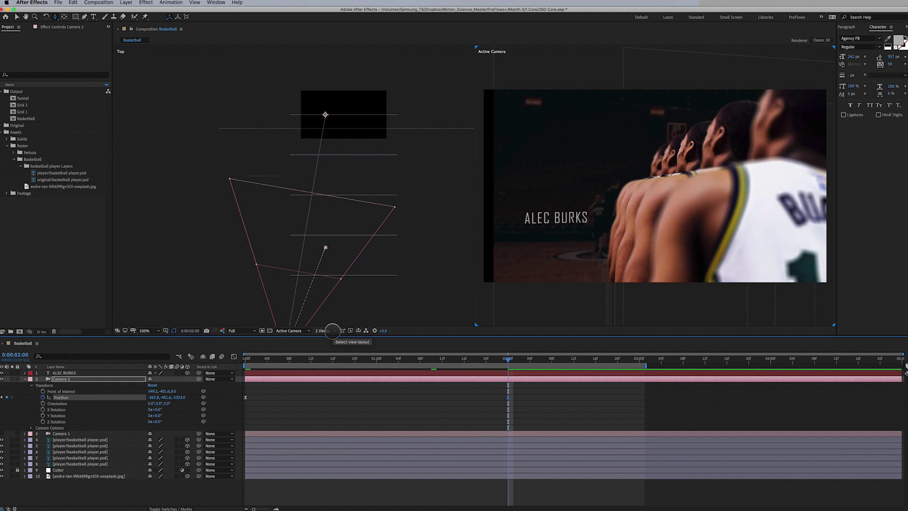
Step: Return to a single view and shift Camera 2's 2-second position further sideways
click(324, 331)
click(328, 338)
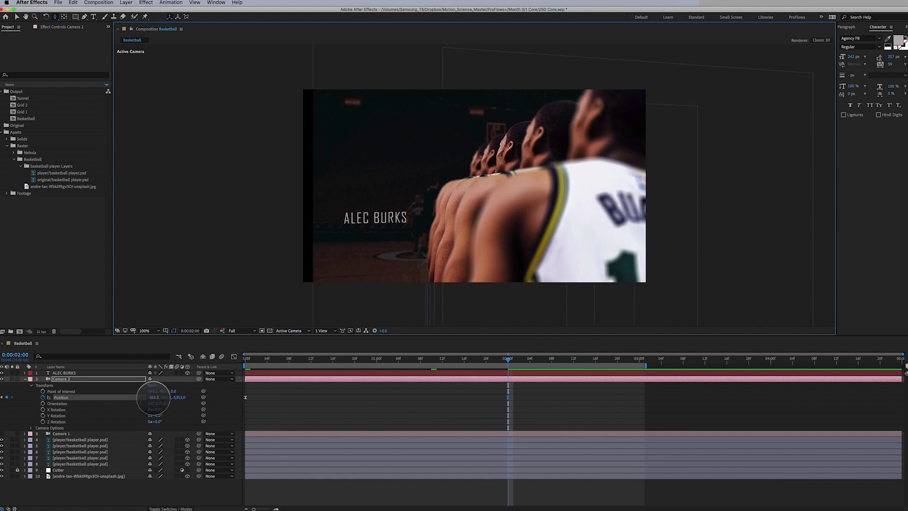
drag(154, 398, 71, 389)
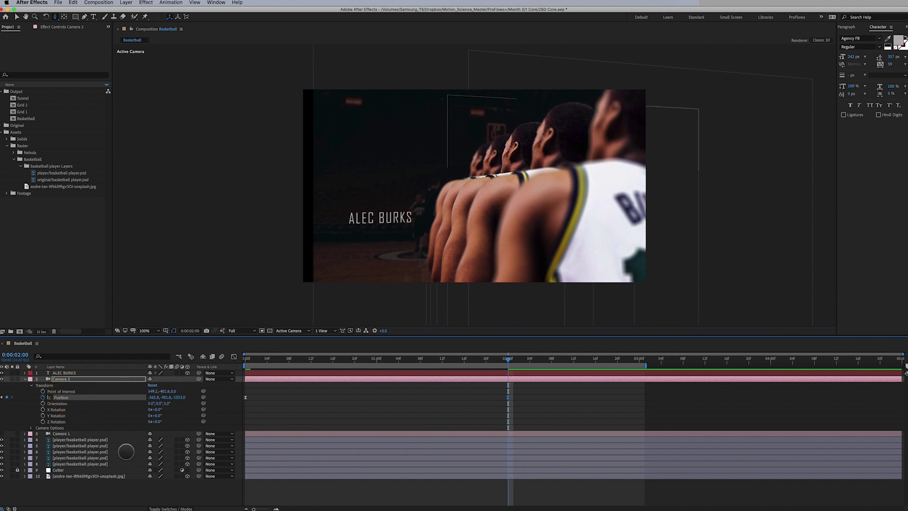
Step: Nudge the background jpg left with the Selection tool and review the move
click(78, 476)
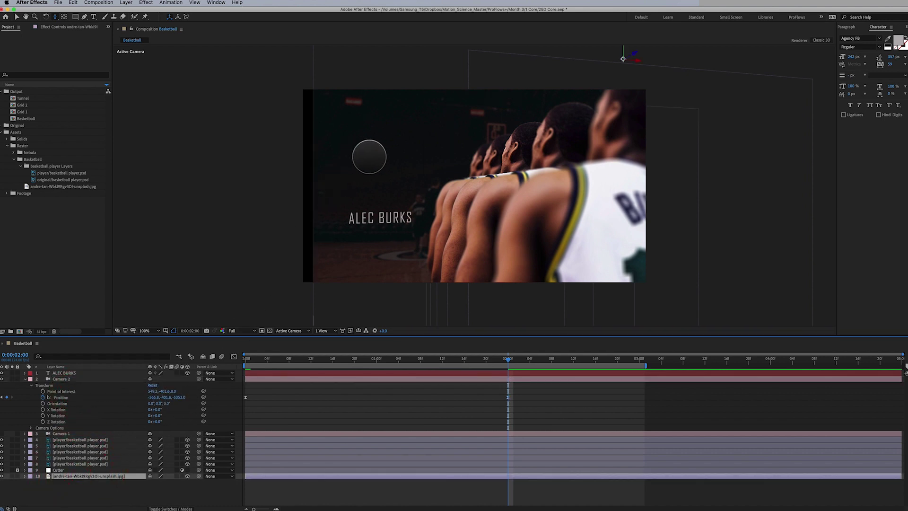
key(v)
drag(374, 157, 361, 152)
drag(507, 358, 509, 379)
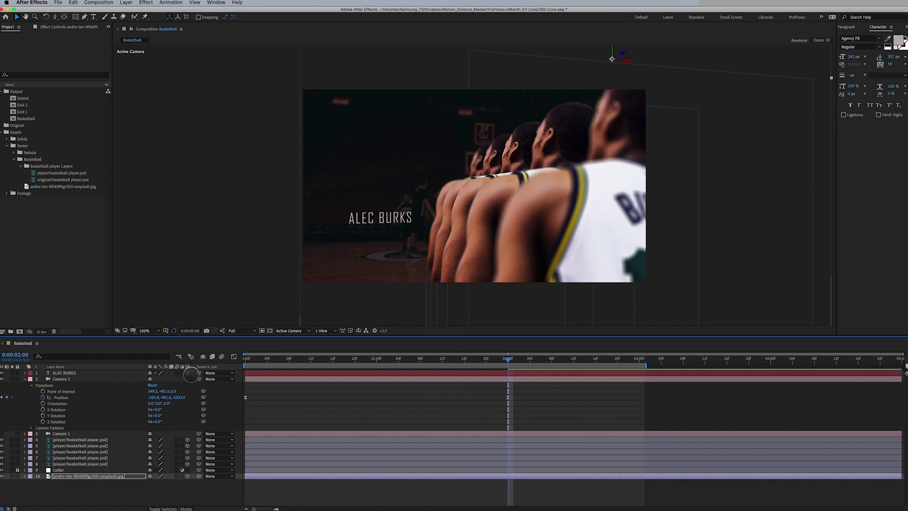
Step: Set Camera 2's 2-second Position X to -1107.8 and Z to about -5905
drag(154, 397, 17, 385)
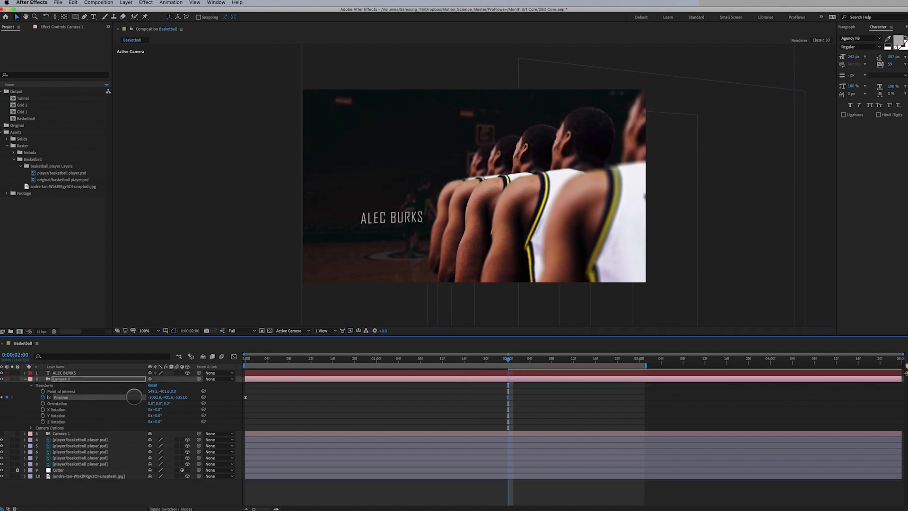
drag(156, 397, 116, 397)
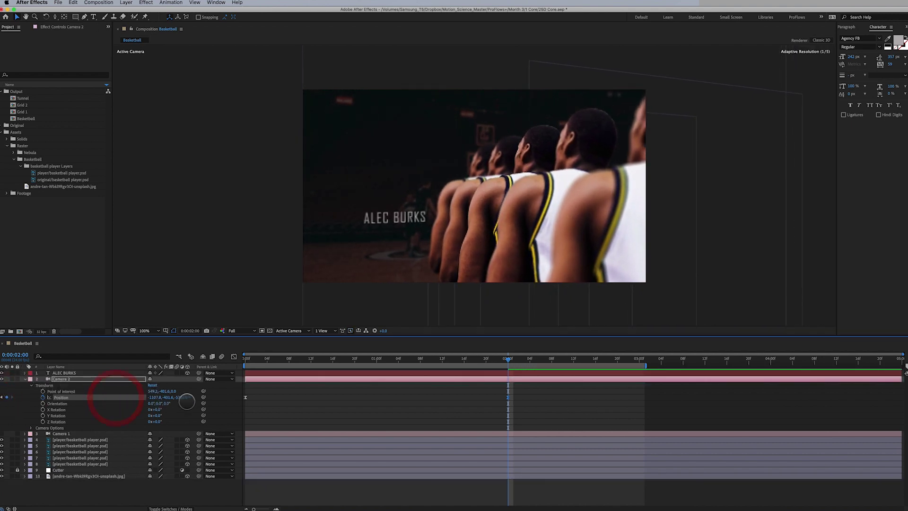
drag(182, 397, 12, 407)
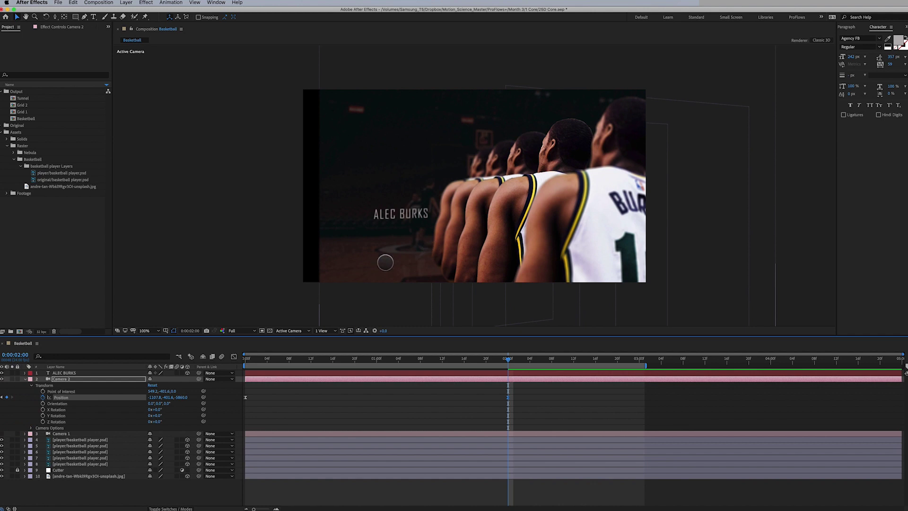
drag(350, 258, 331, 260)
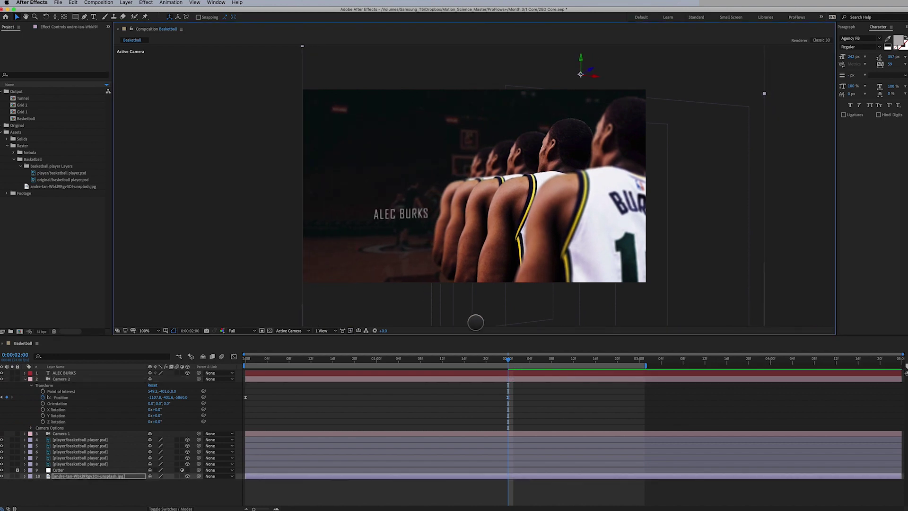
drag(504, 358, 245, 374)
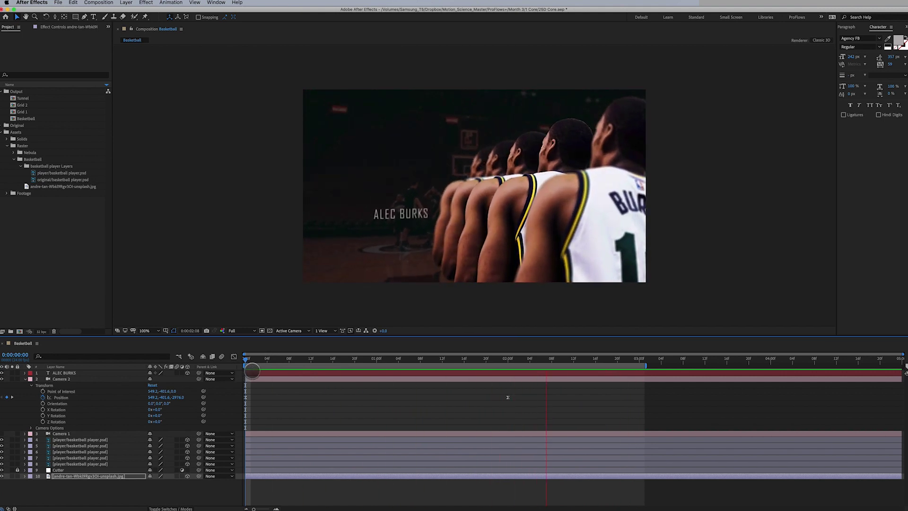
Step: At 2:00, reposition the ALEC BURKS text slightly left in frame
click(507, 359)
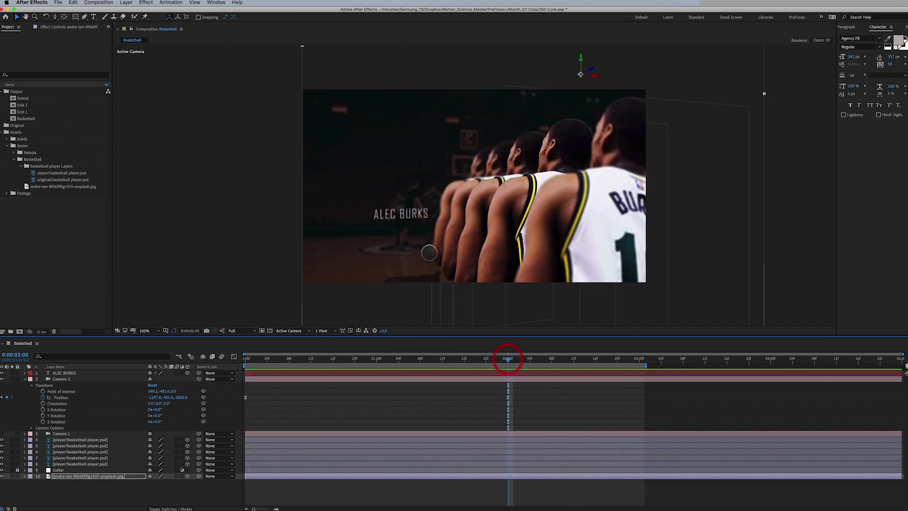
click(79, 374)
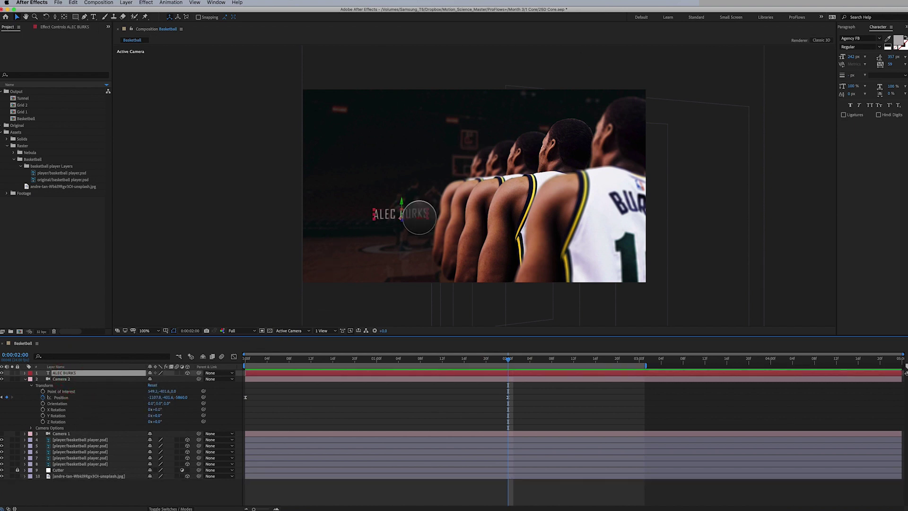
drag(402, 227, 384, 229)
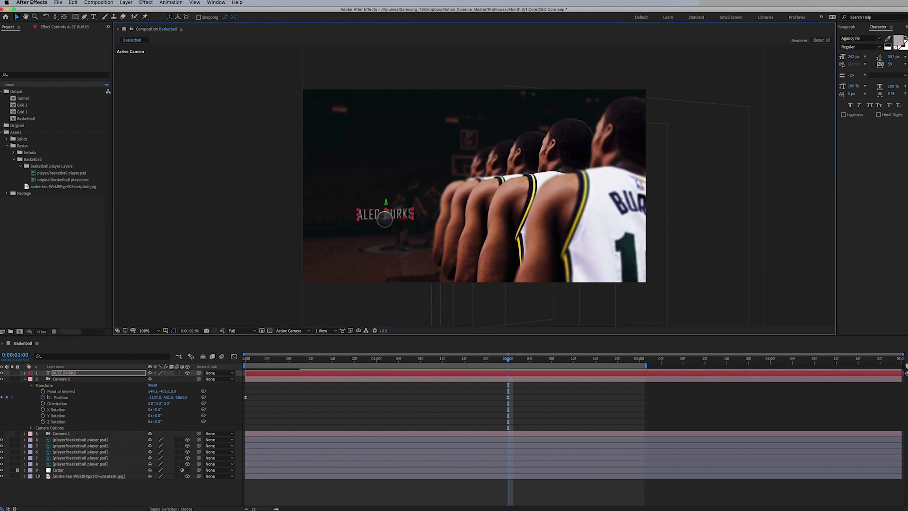
drag(376, 225, 389, 220)
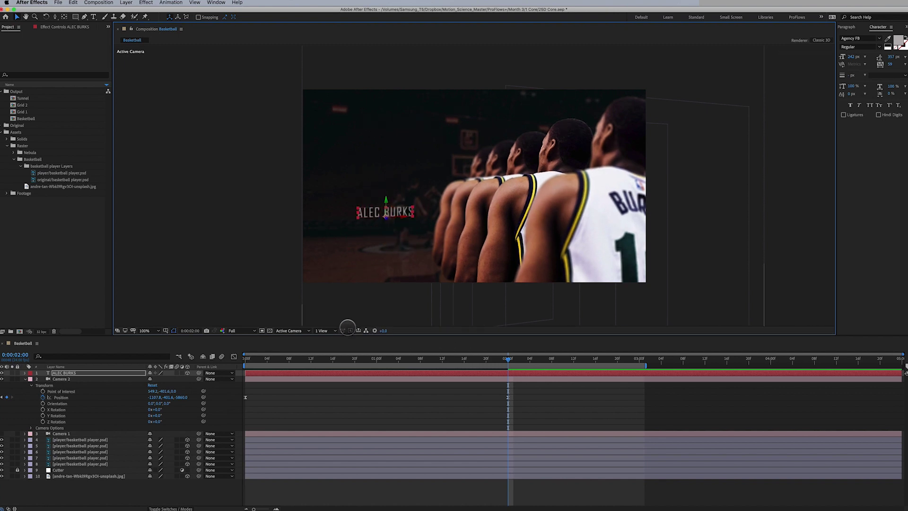
Step: Move ALEC BURKS closer to the camera in Top view, then preview in 1 View
click(324, 330)
click(337, 346)
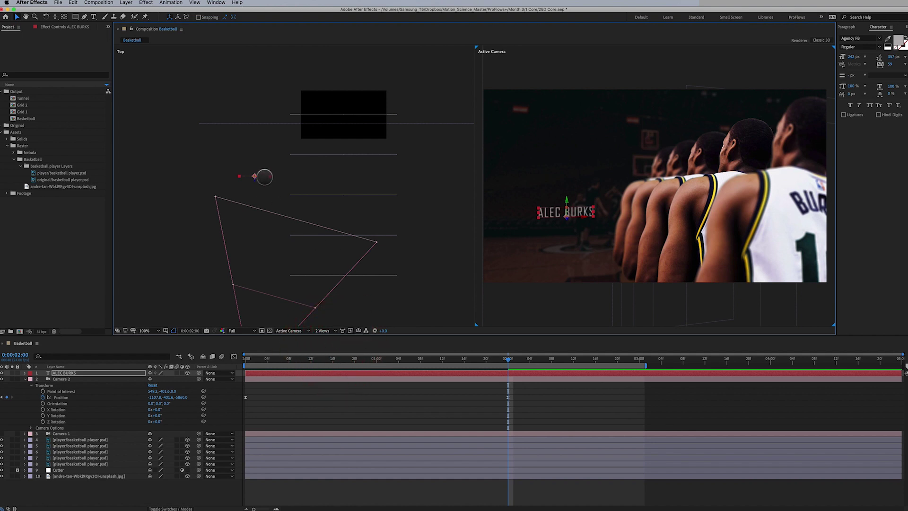
click(62, 379)
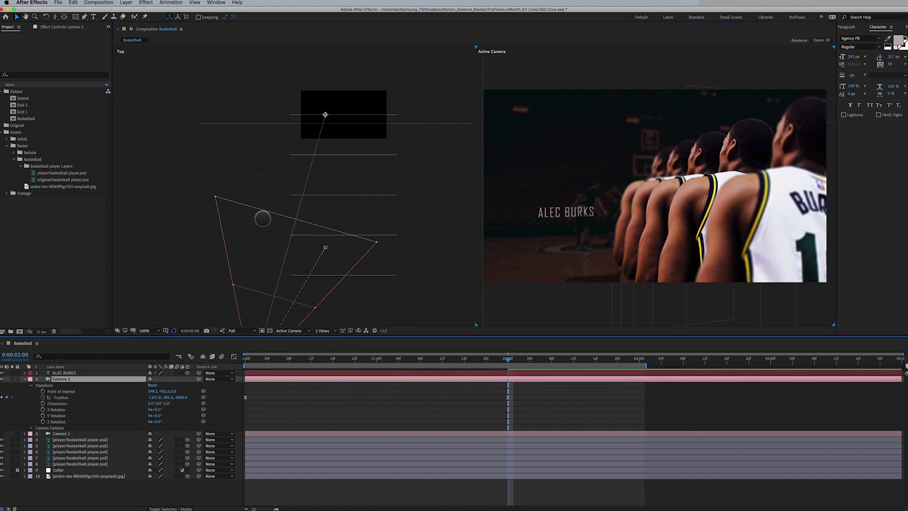
drag(250, 177, 254, 208)
click(326, 330)
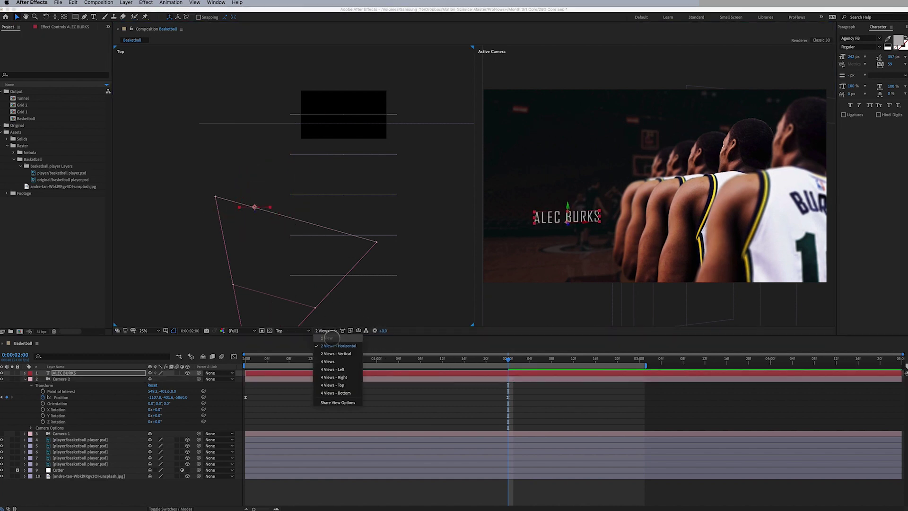
click(327, 337)
click(568, 403)
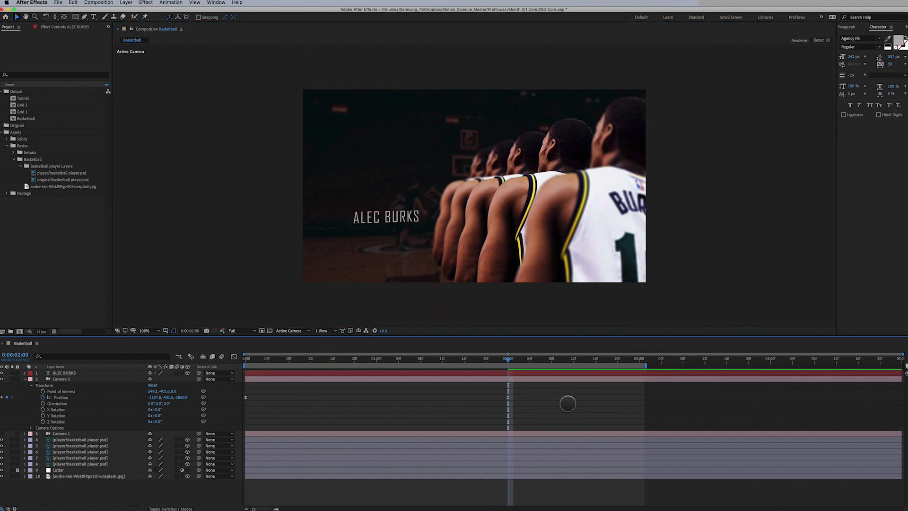
key(space)
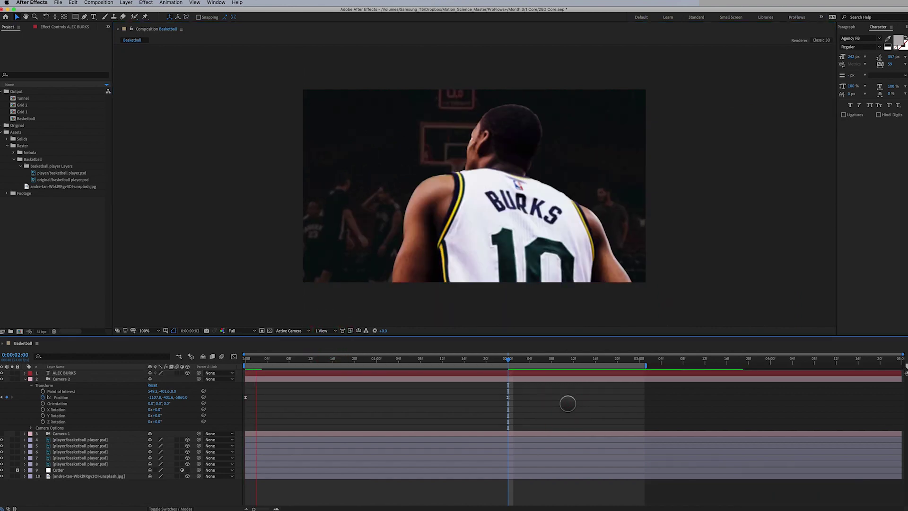